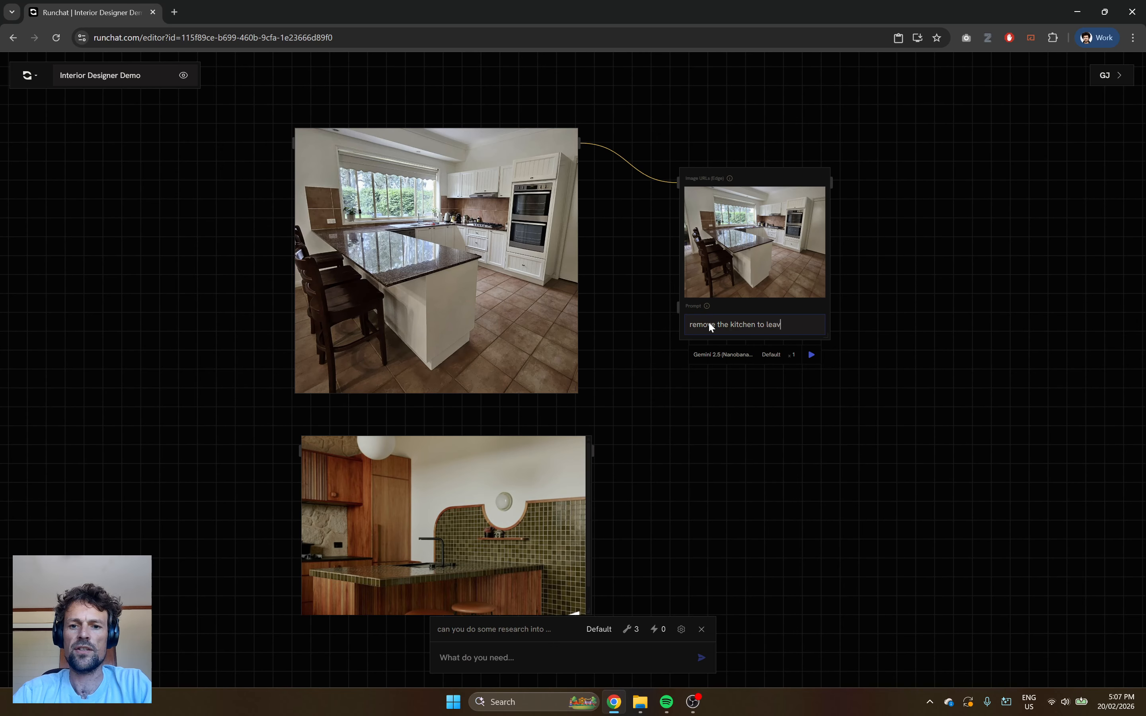
Complete the prompt "remove the kitchen to leave an empty room", generate the image, and enlarge its result node.
type("y room")
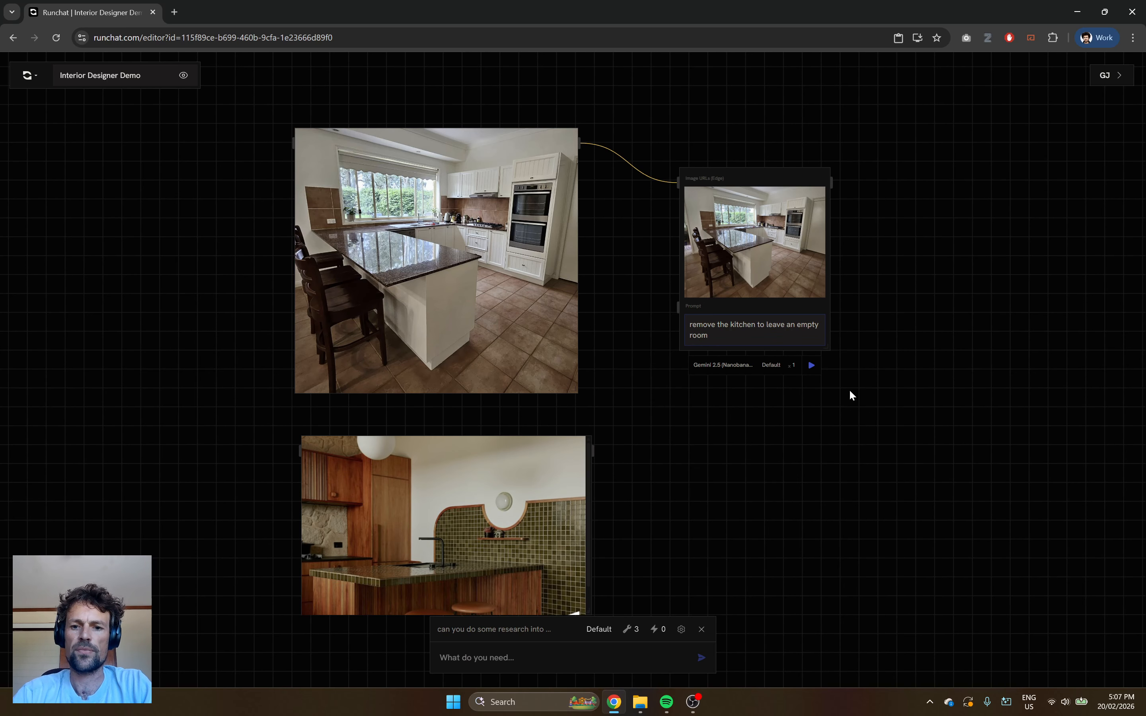
left_click(811, 365)
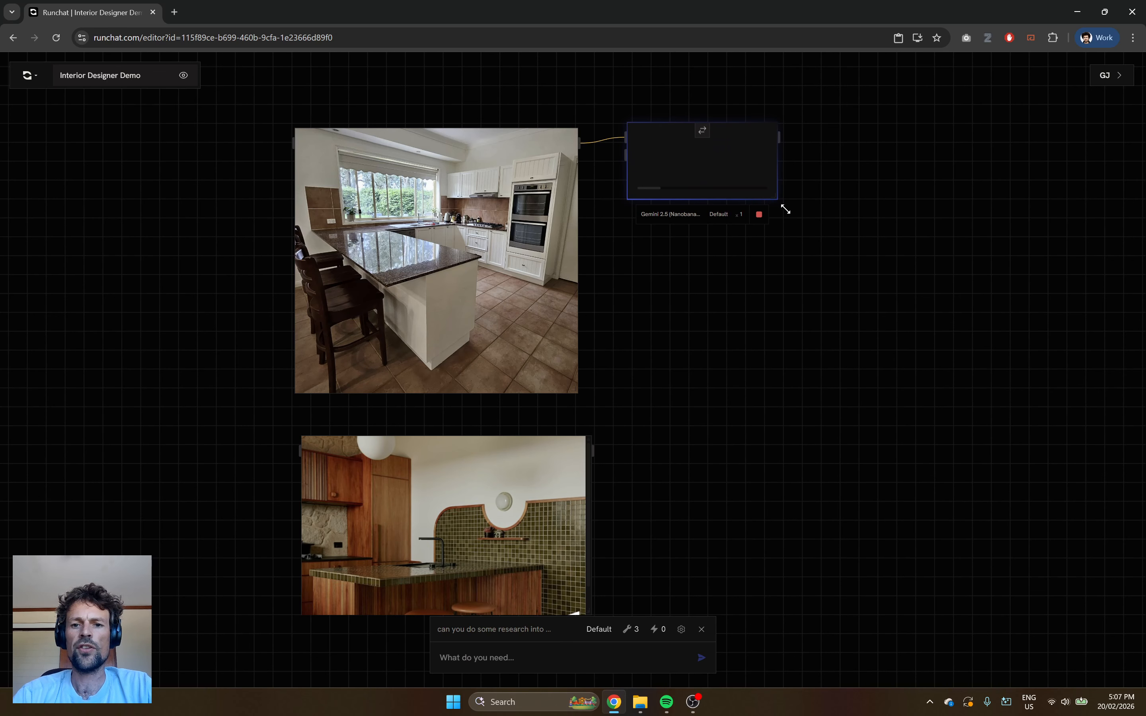
left_click_drag(778, 197, 939, 347)
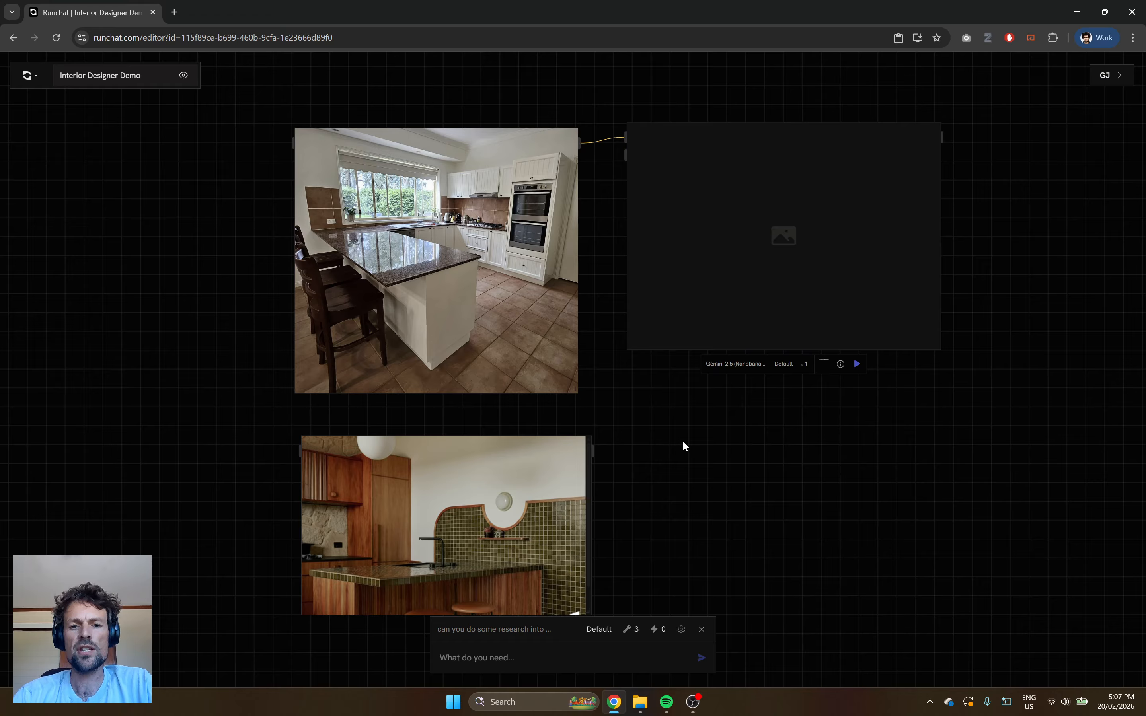
Move the generated empty-room image lower on the canvas, beside the original kitchen photo.
scroll(683, 440, "down", 2)
left_click_drag(778, 494, 665, 447)
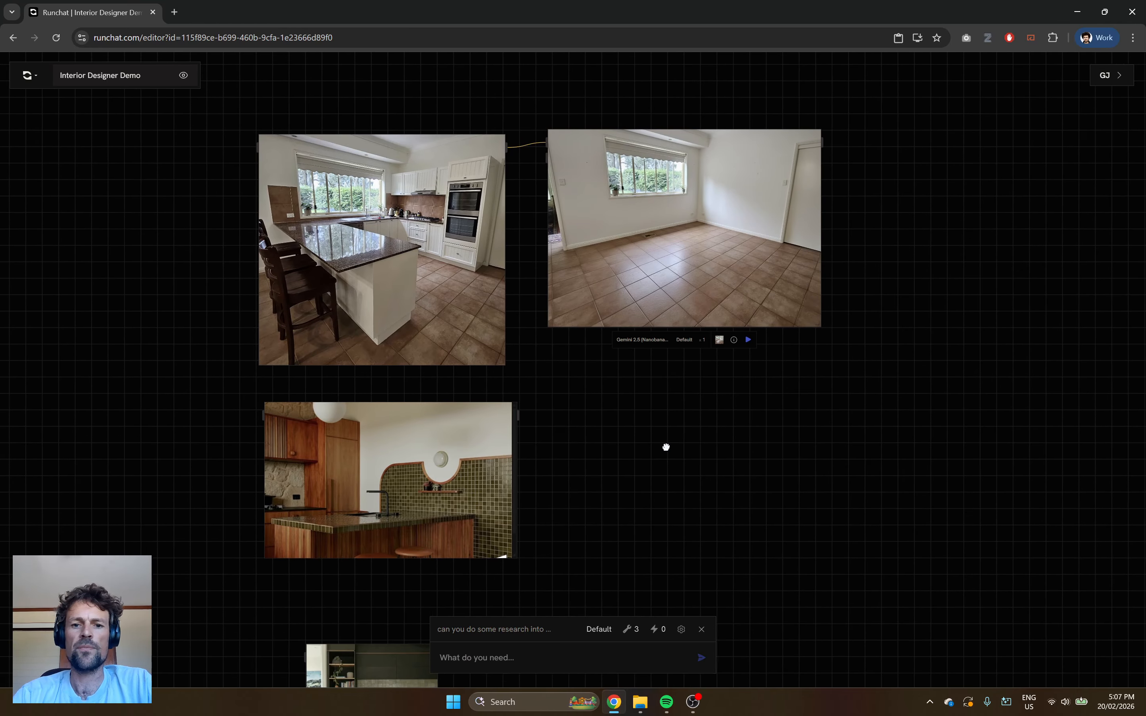
left_click_drag(651, 214, 670, 349)
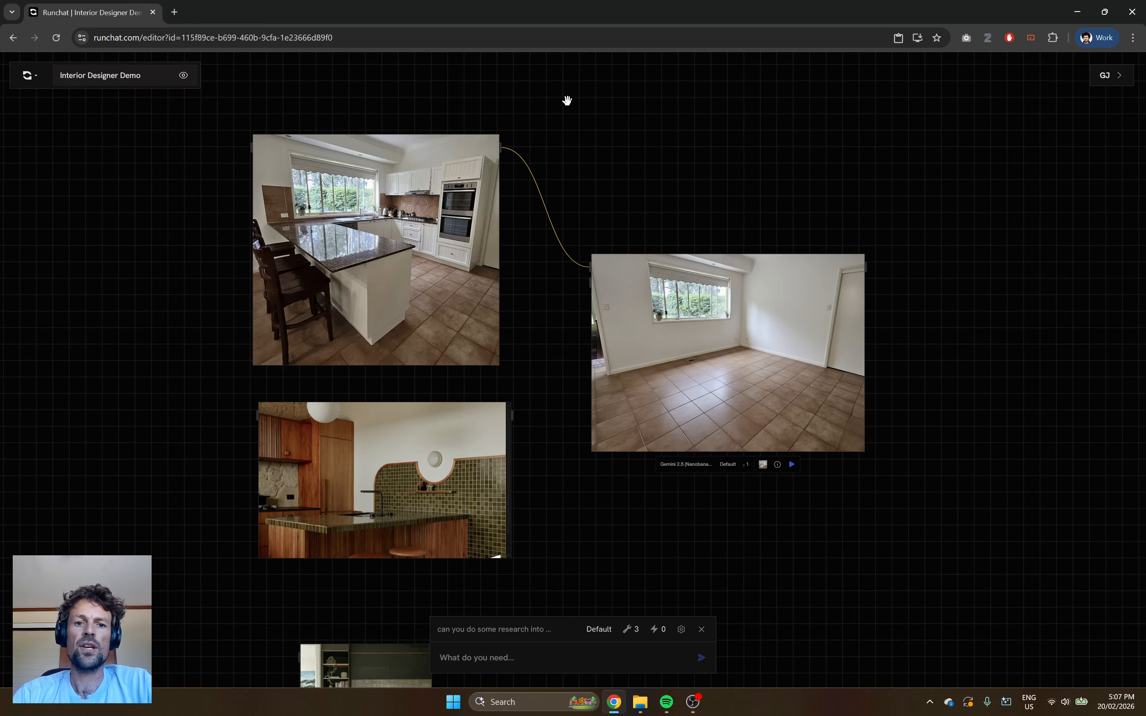
Duplicate the original kitchen photo and place the copy directly above it.
left_click_drag(491, 139, 488, 255)
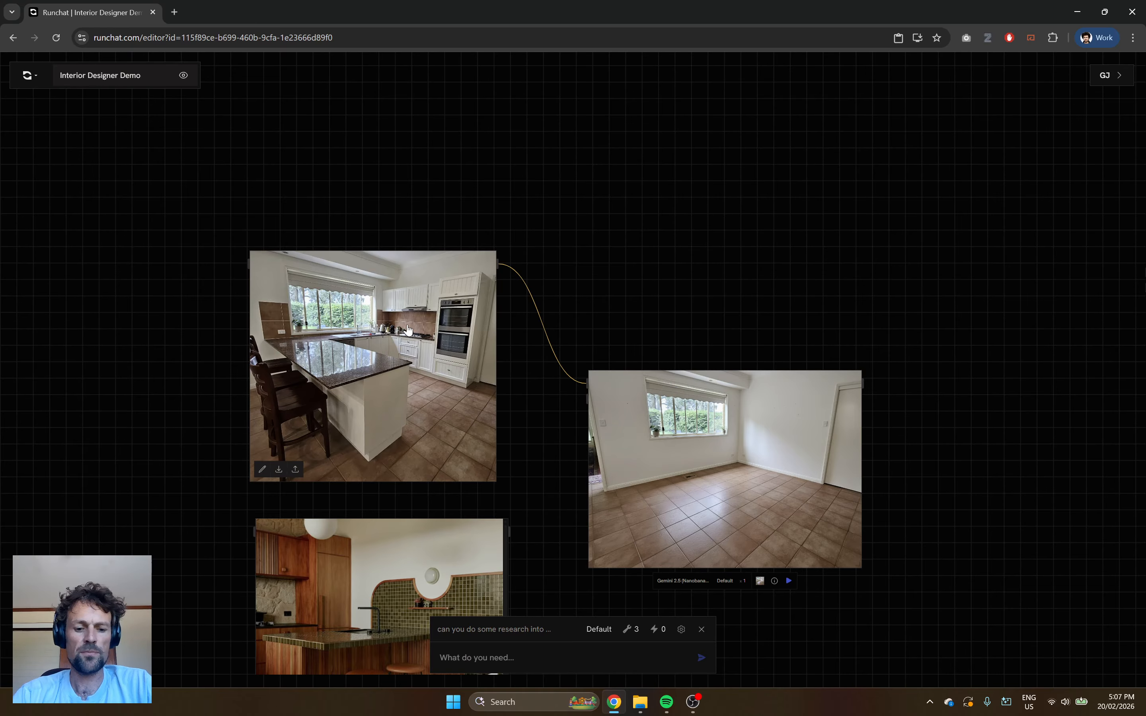
scroll(407, 329, "down", 3)
left_click_drag(416, 315, 428, 145)
left_click_drag(431, 348, 419, 306)
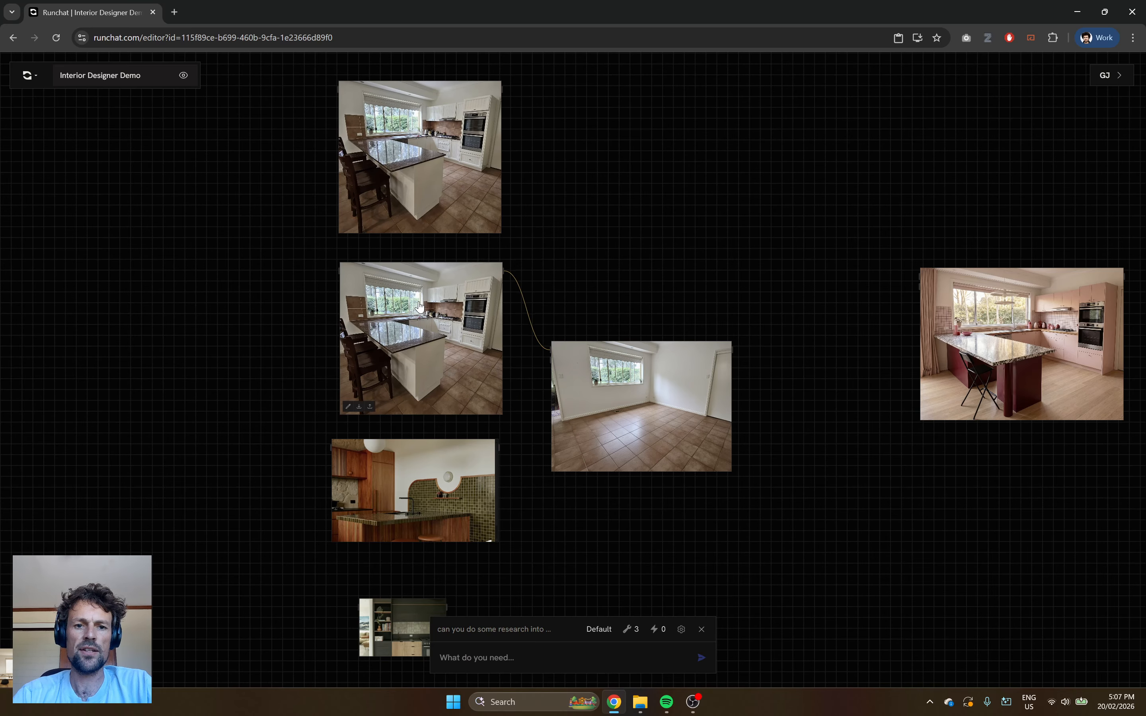
Circle and cross out the wall cabinets and ovens in red on the duplicated kitchen photo, and save the markup.
scroll(467, 126, "up", 6)
left_click(418, 135)
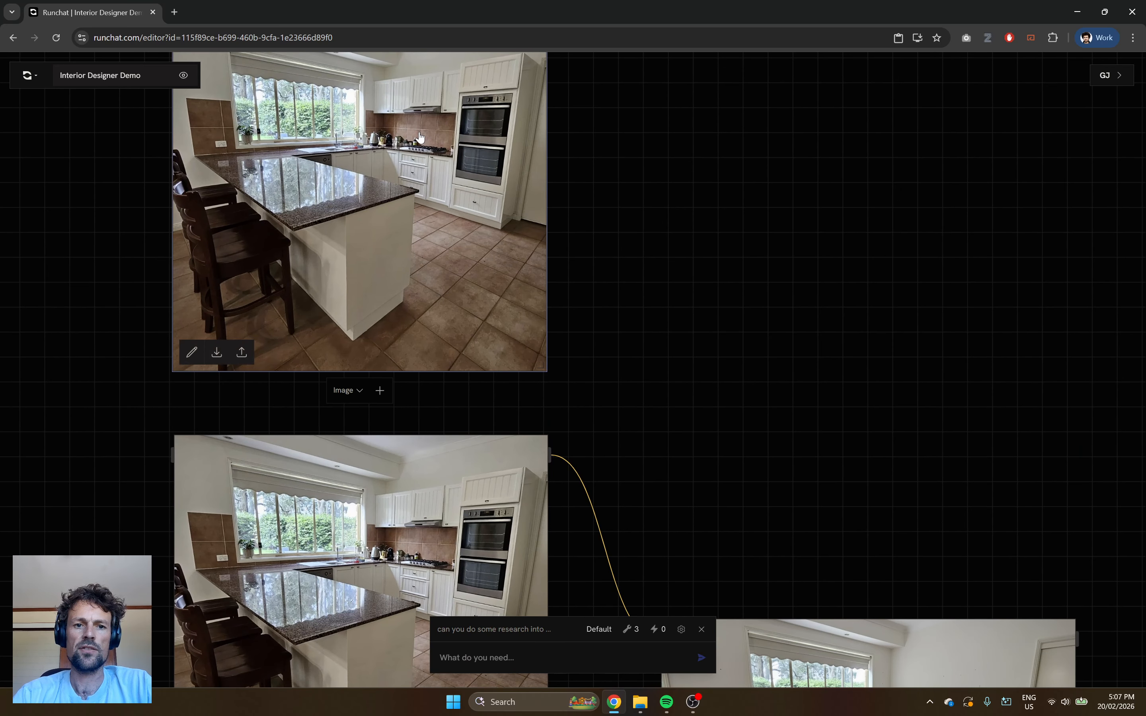
double_click(394, 164)
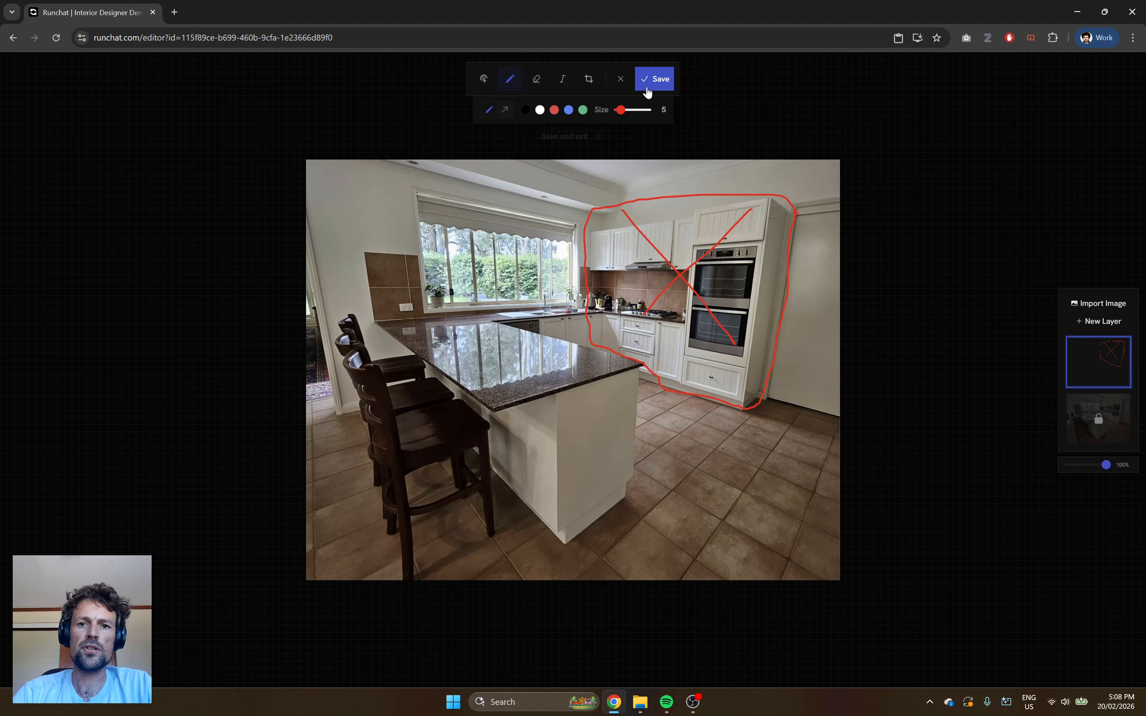
left_click(656, 81)
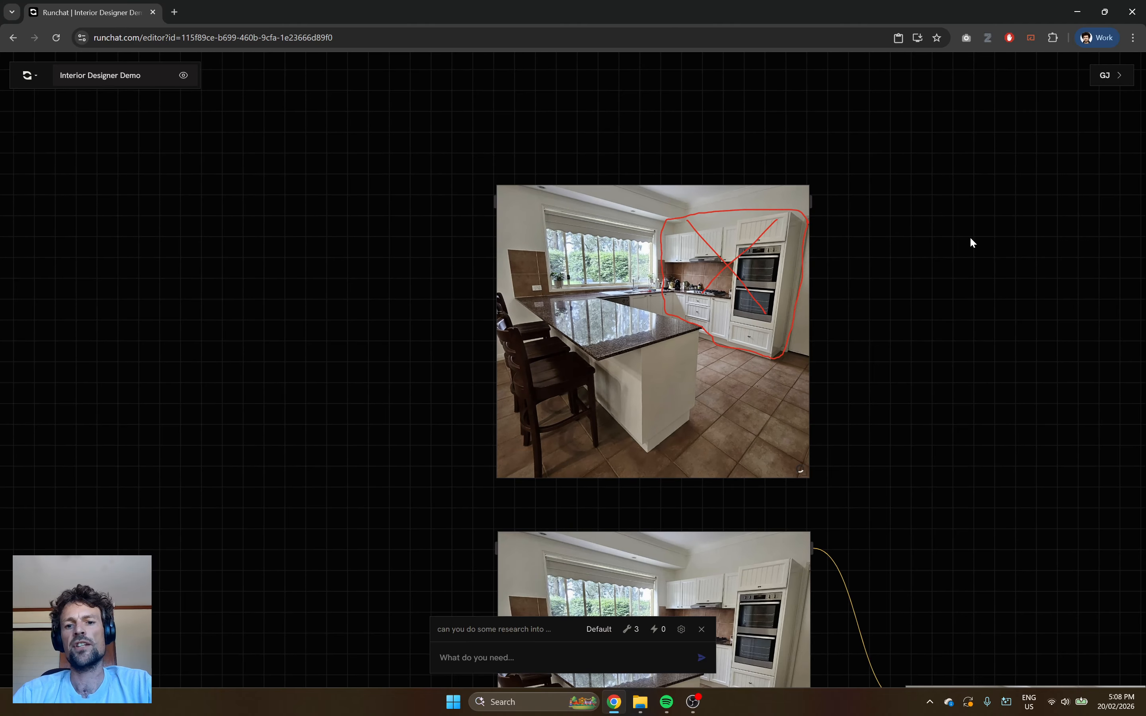
Add a Gemini 2.5 (Nanobanana) image node beside the marked-up kitchen photo, fed by that photo.
left_click_drag(936, 268, 559, 240)
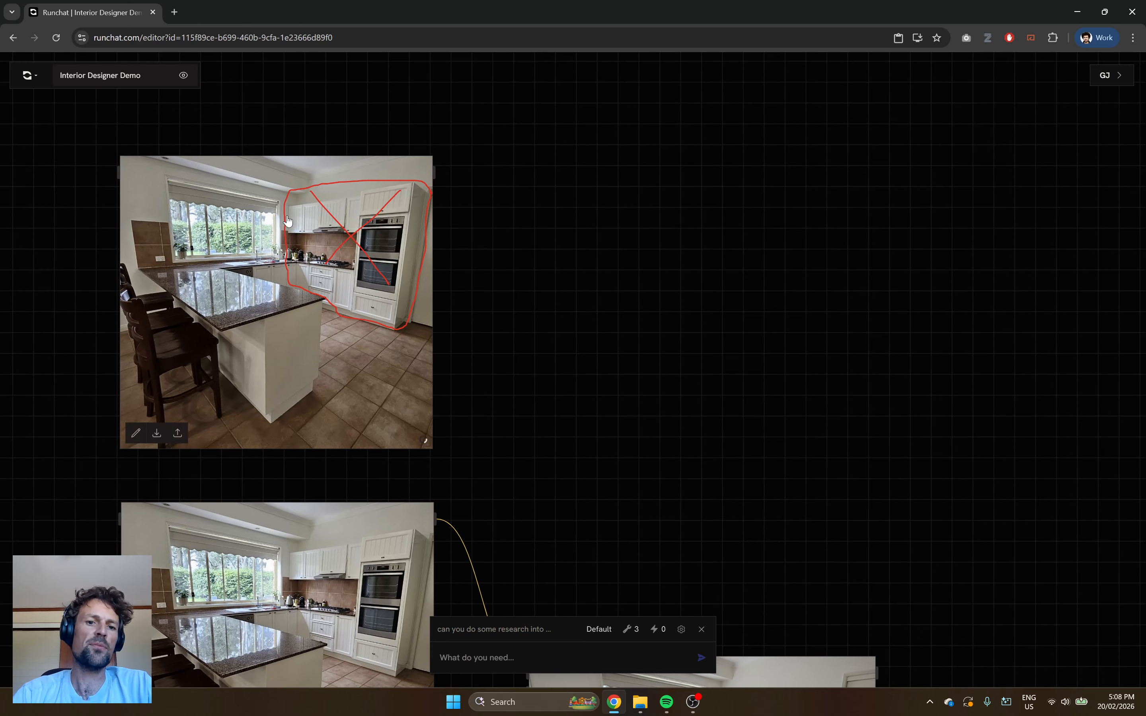
double_click(575, 182)
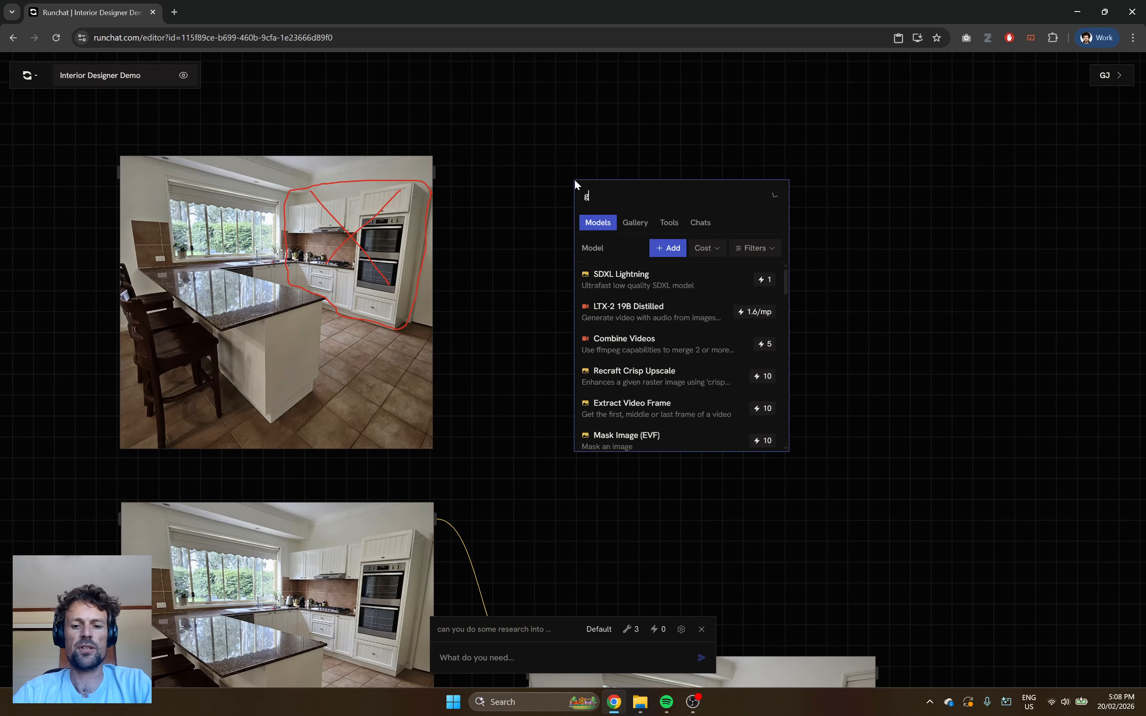
type("gemini")
left_click(615, 280)
Prompt the new node to remove the cabinets that have been crossed out, and generate the image.
left_click(615, 355)
type("remove the cabinets ")
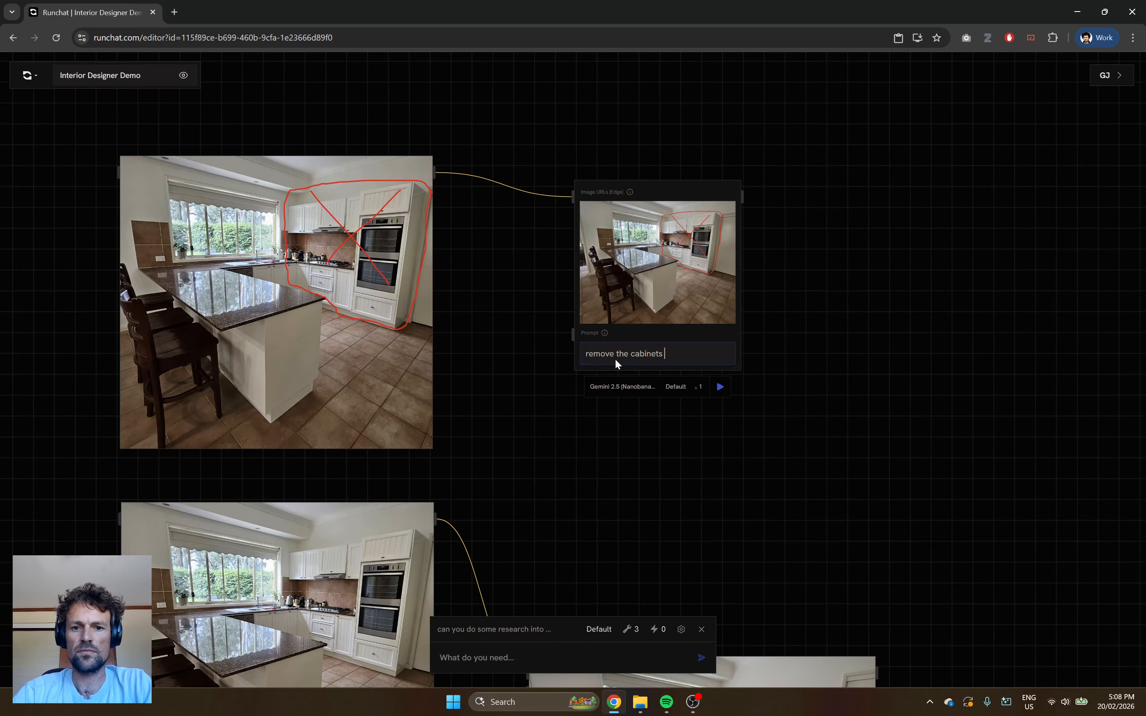
type("that have been c")
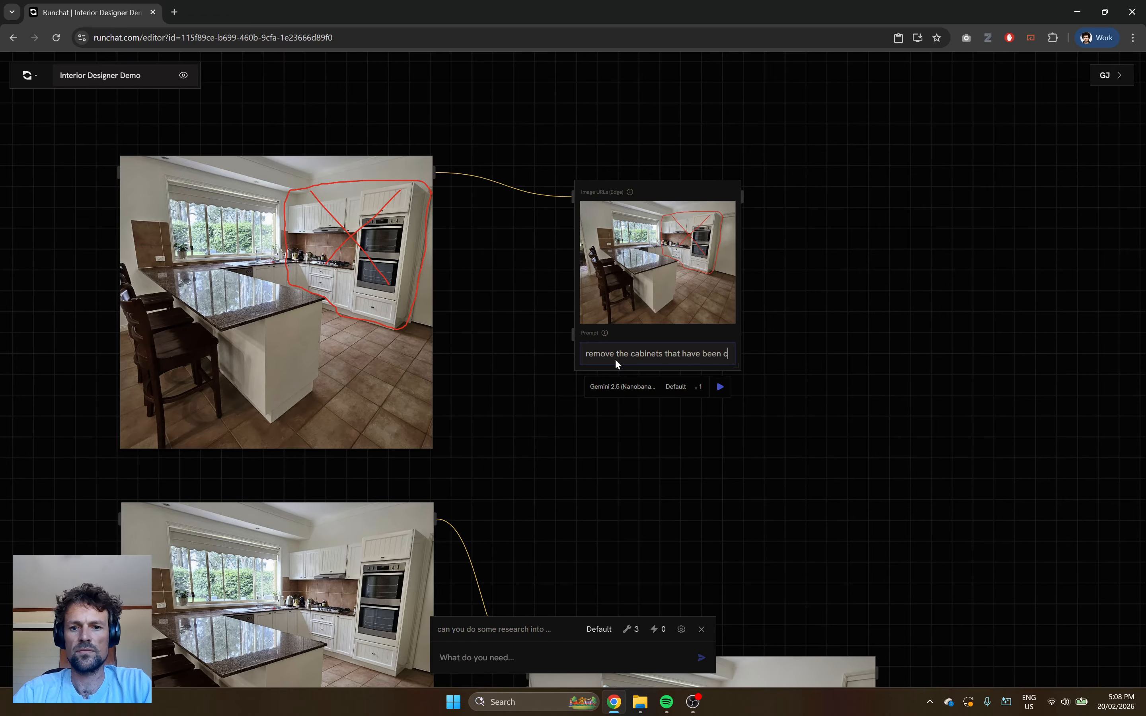
type("rossed out to show a blank wall")
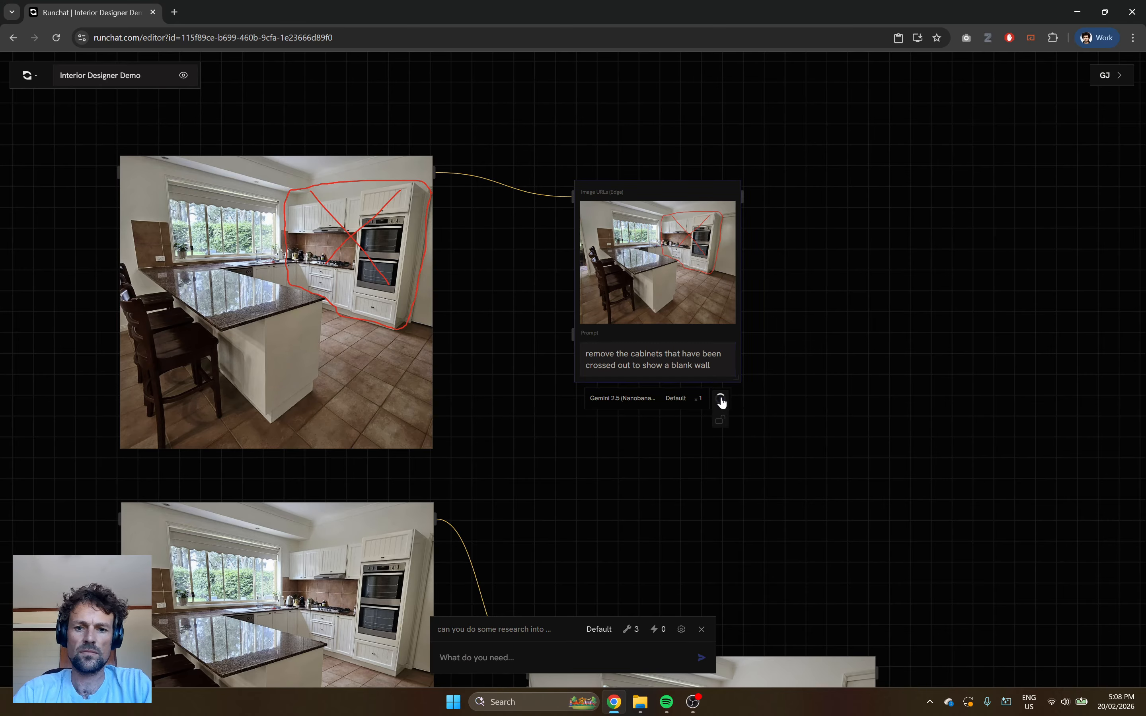
left_click(720, 399)
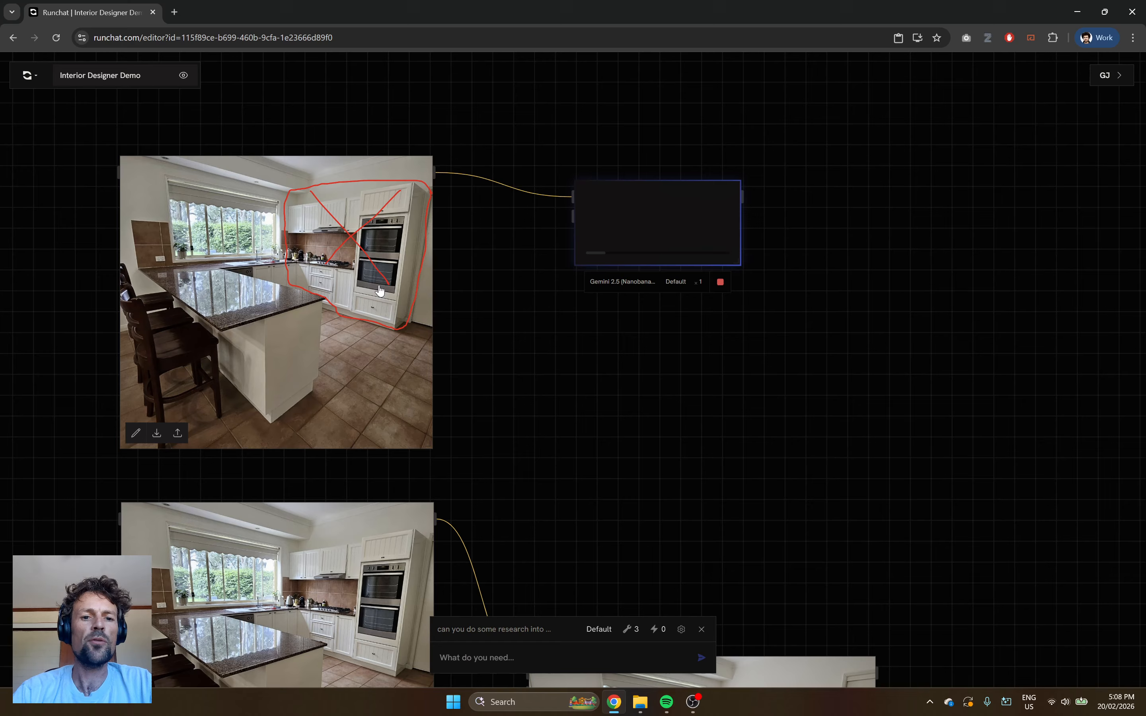
Line up the cabinet-removal result node with the marked-up photo and enlarge it to about the photo's width.
left_click_drag(629, 203, 598, 181)
left_click_drag(711, 239, 850, 362)
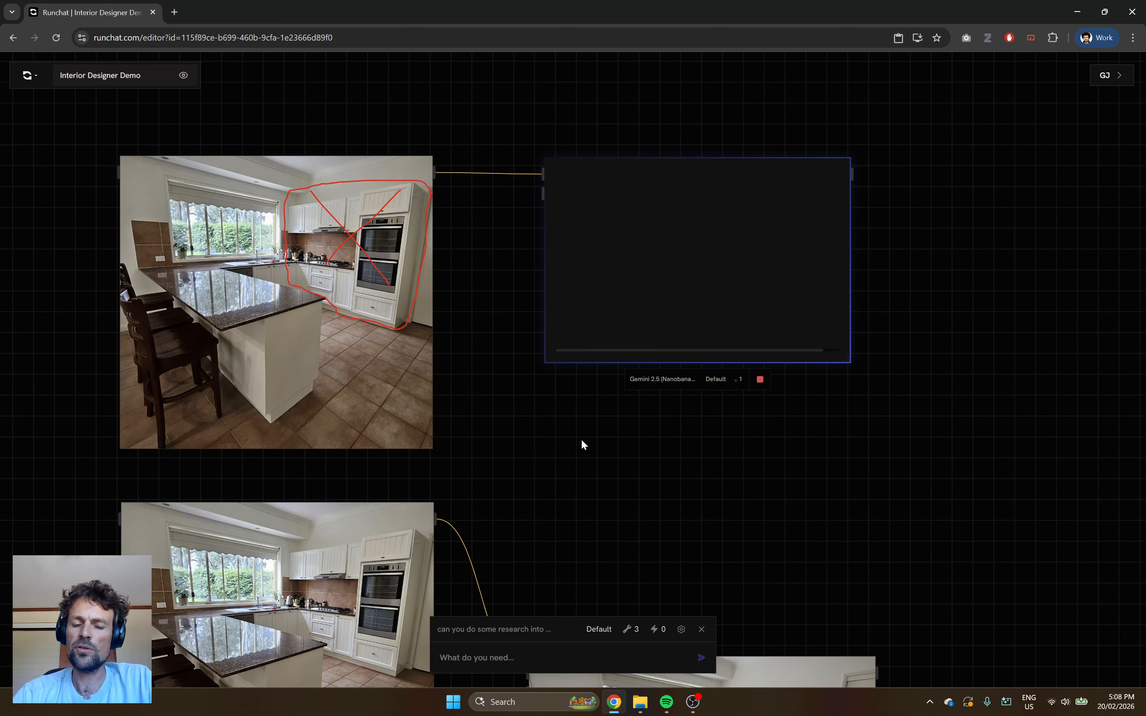
Move the empty-room image up so it sits level with the original kitchen photo.
scroll(725, 488, "down", 1)
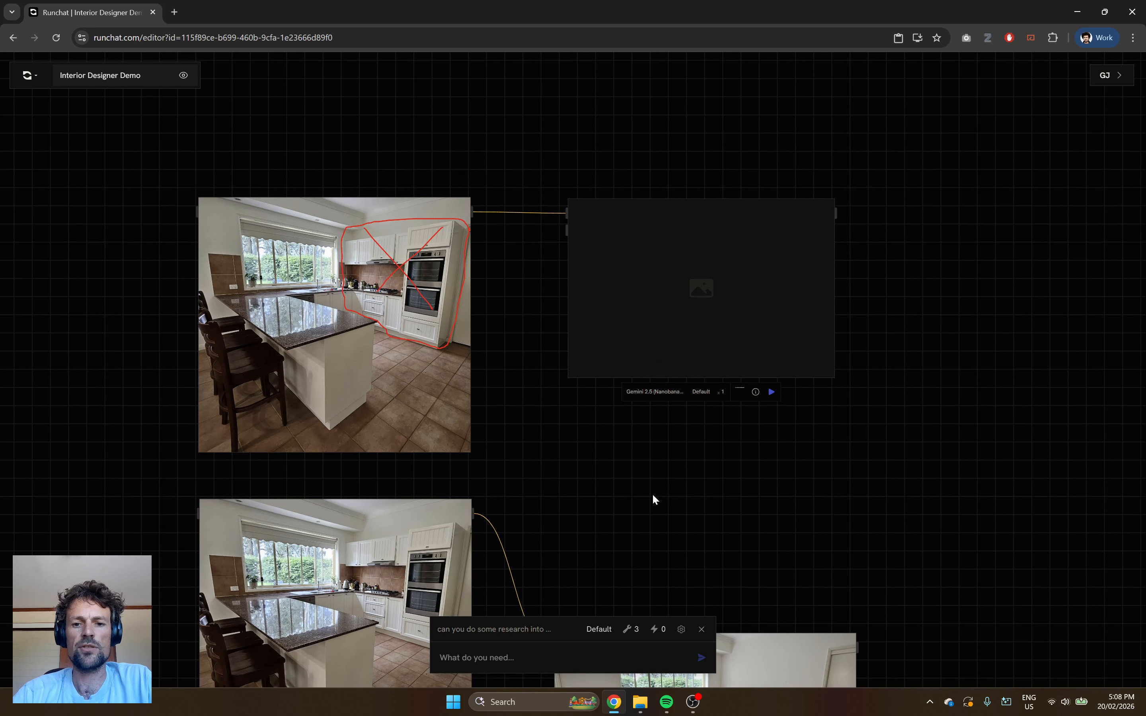
left_click_drag(650, 455, 646, 383)
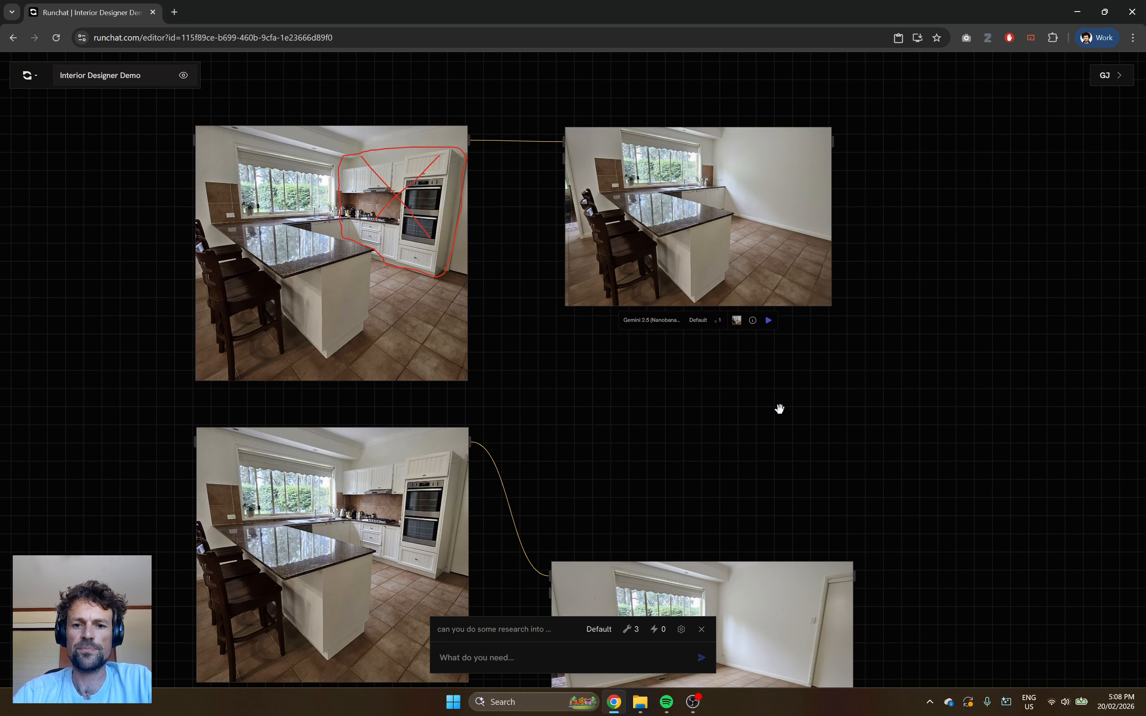
left_click_drag(751, 548, 729, 325)
left_click_drag(758, 457, 745, 324)
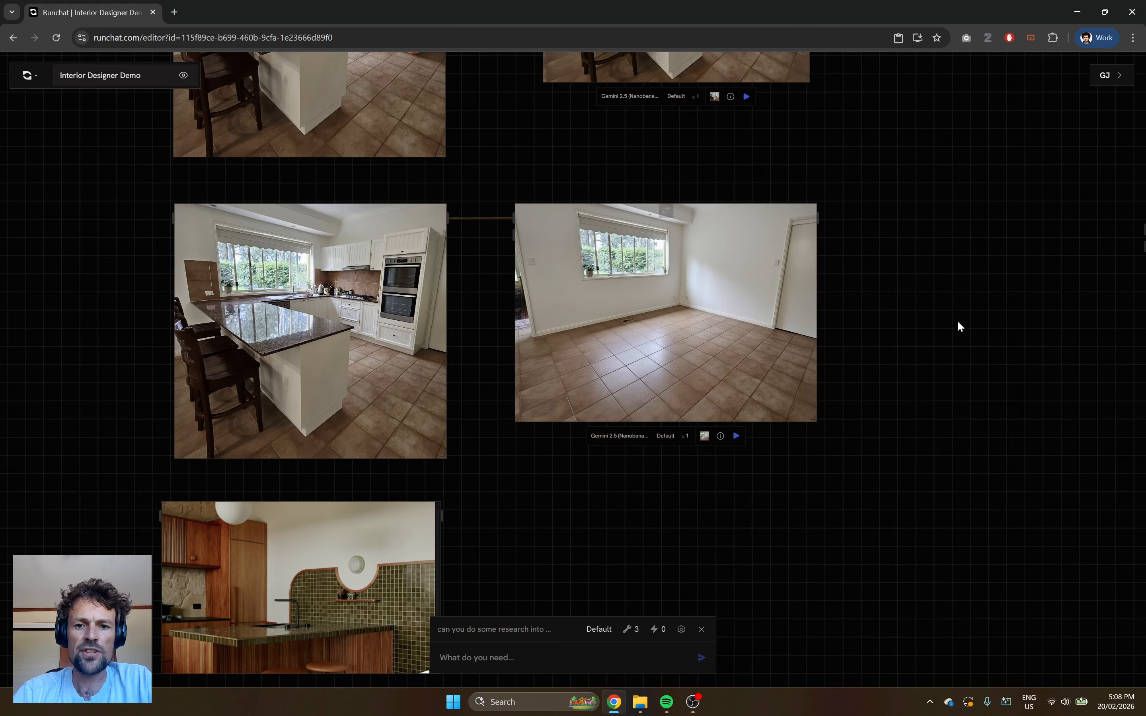
Move the pink kitchen render farther from the empty-room image to free up canvas space.
left_click_drag(862, 324, 665, 281)
scroll(761, 279, "down", 4)
left_click_drag(742, 417, 565, 418)
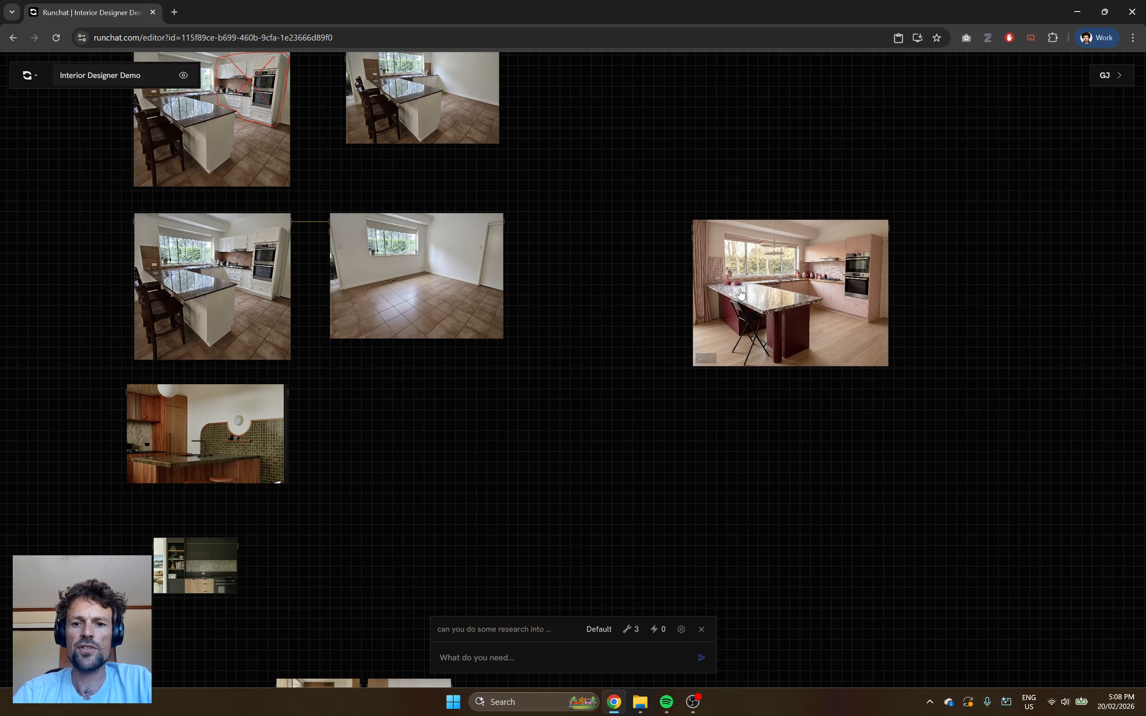
left_click_drag(740, 294, 967, 281)
Add a Gemini 2.5 (Nanobanana) node beside the empty-room image and connect that image to its image input.
scroll(424, 281, "up", 7)
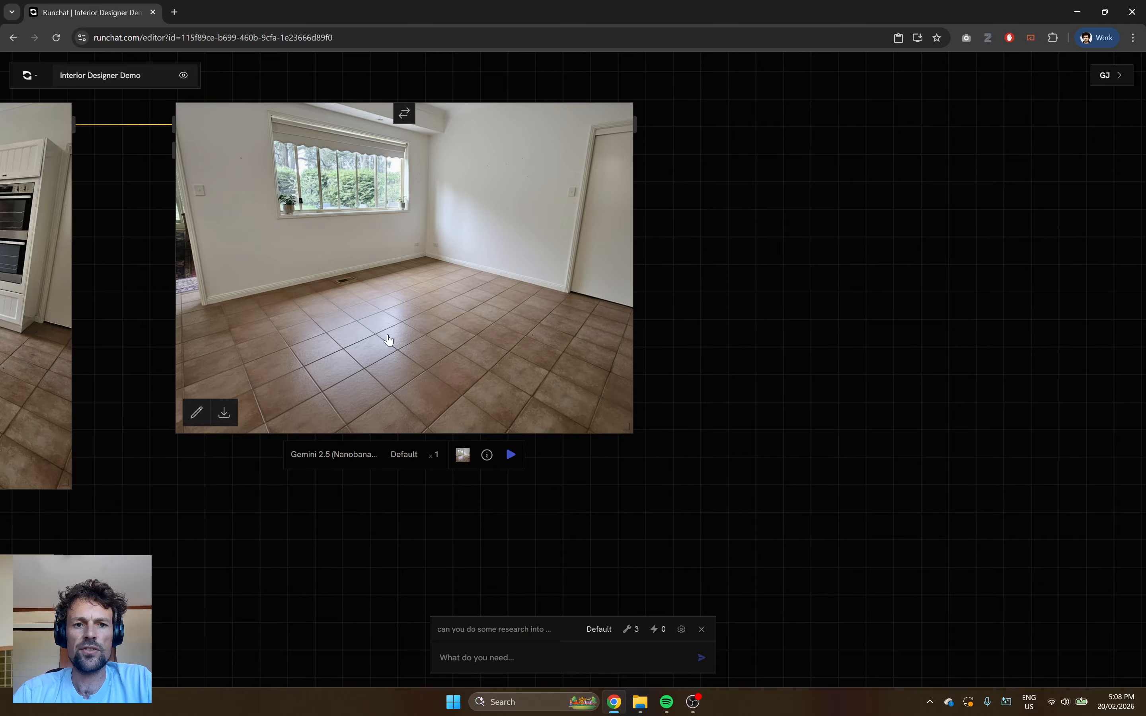
left_click_drag(781, 215, 613, 317)
double_click(589, 254)
type("gemini")
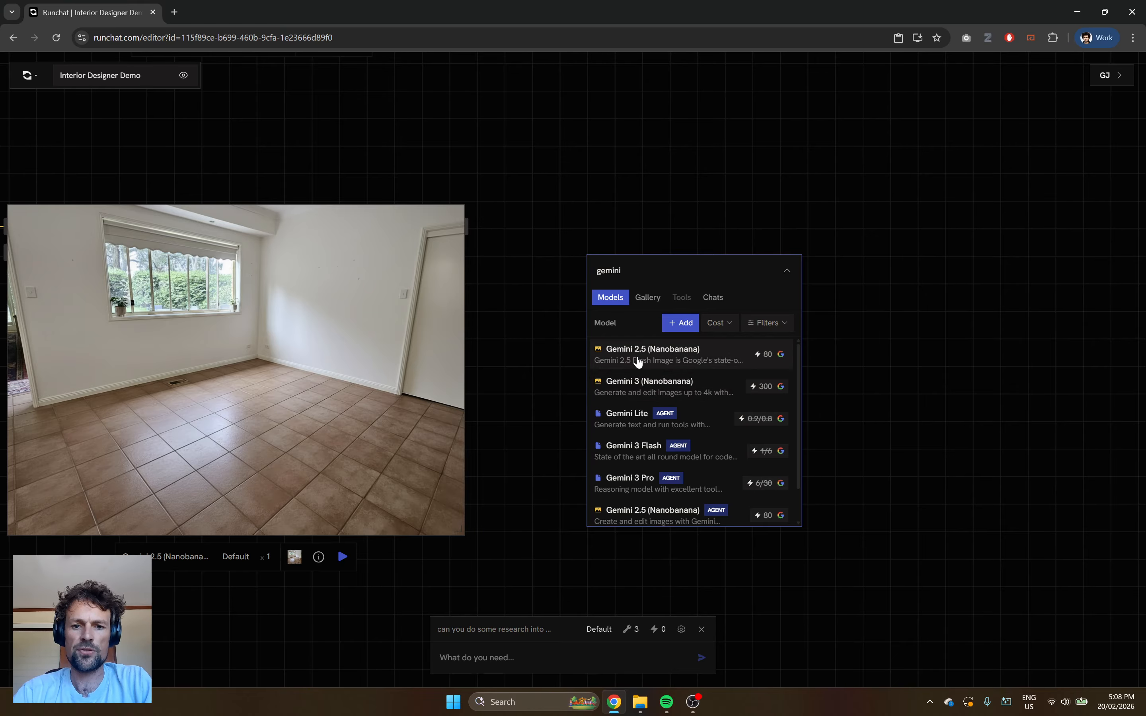
left_click(636, 358)
left_click_drag(662, 304, 701, 272)
left_click_drag(466, 226, 624, 244)
Enter the prompt "make the tiles a gray concrete floor." for the empty-room image and generate the result.
left_click(703, 456)
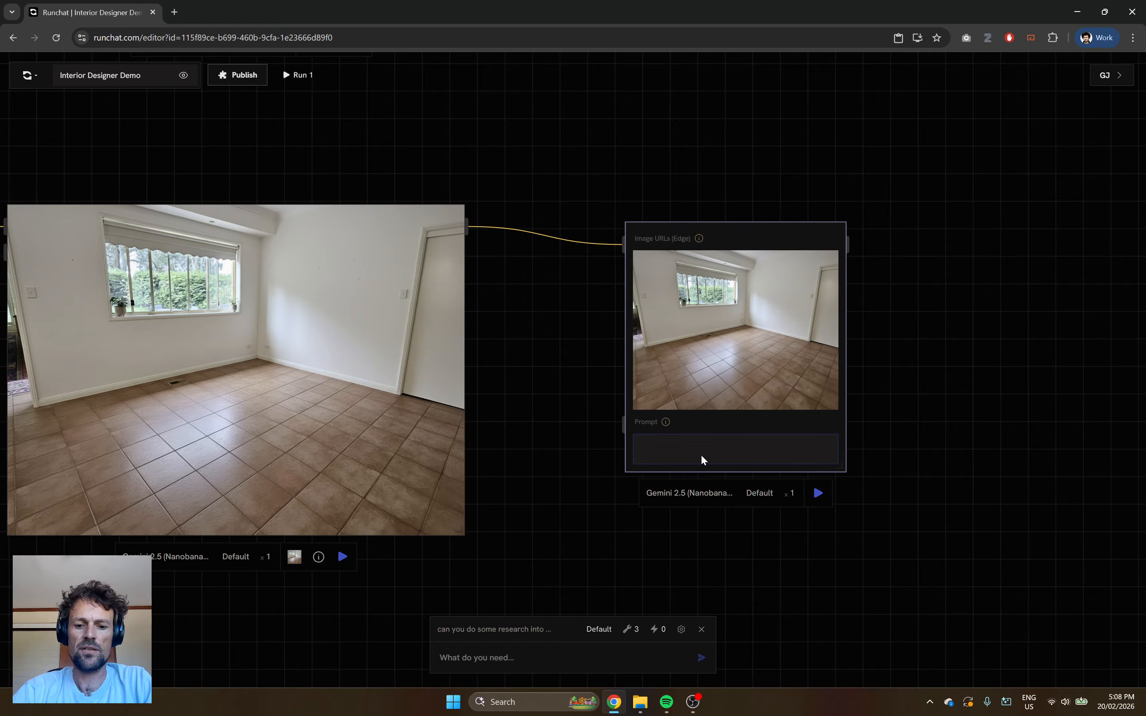
type("make t")
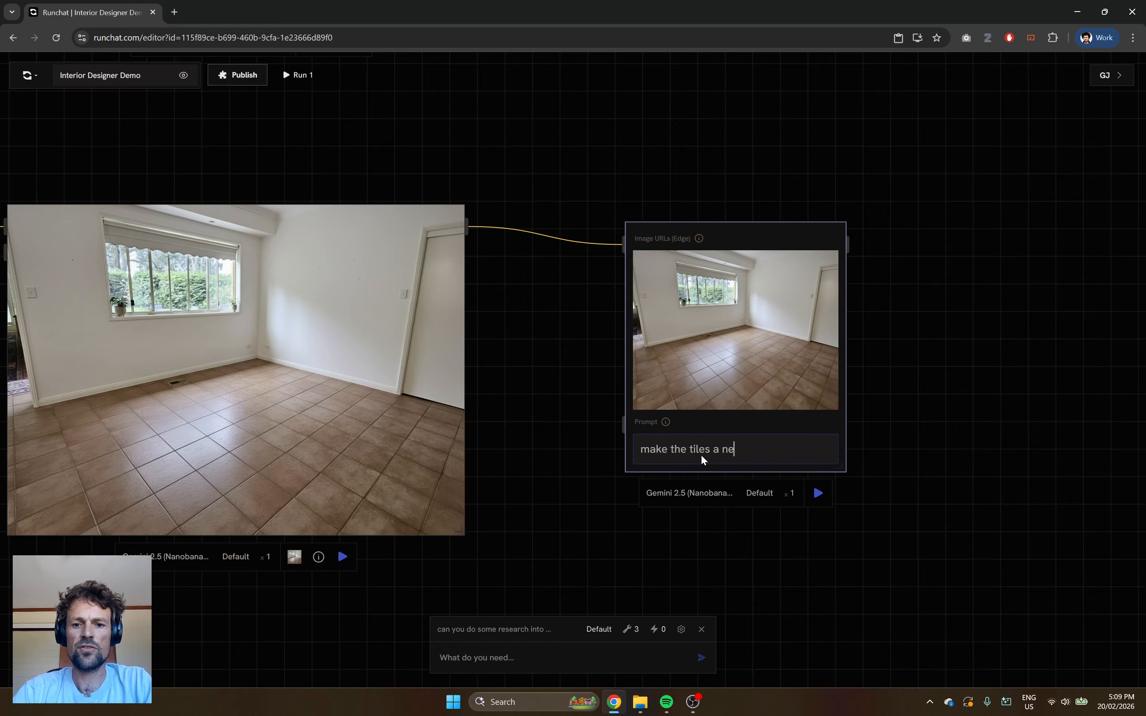
type("he tiles a gray con")
key("BackSpace")
type("gray concr")
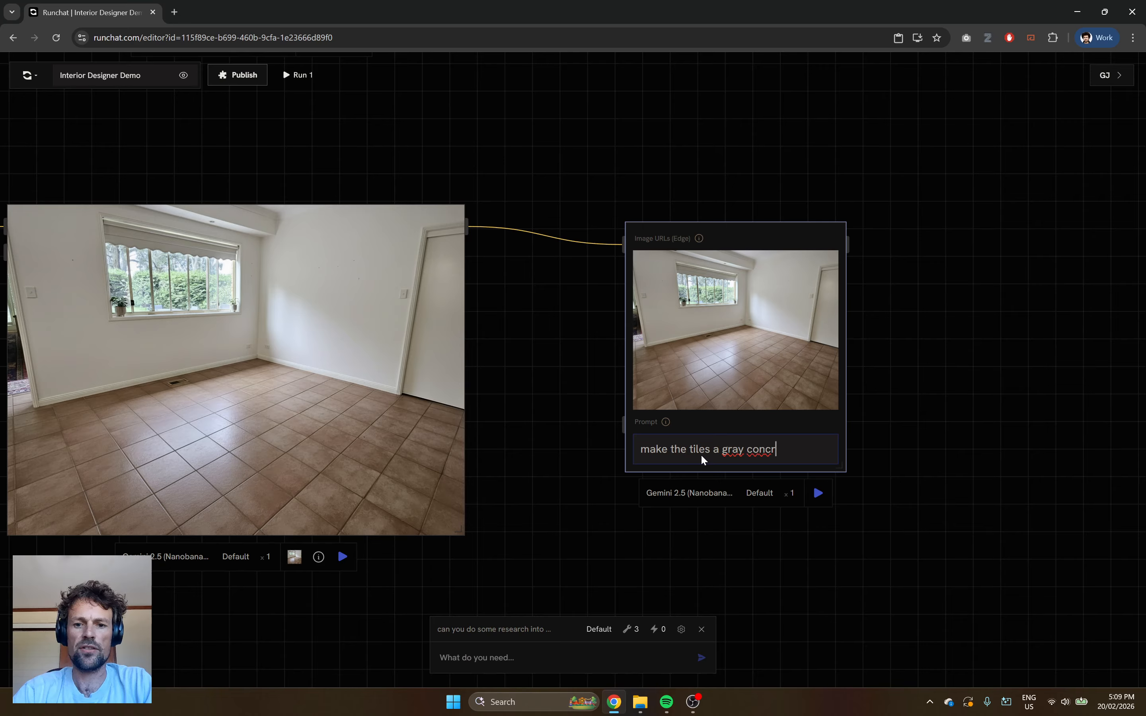
type("ete floor.")
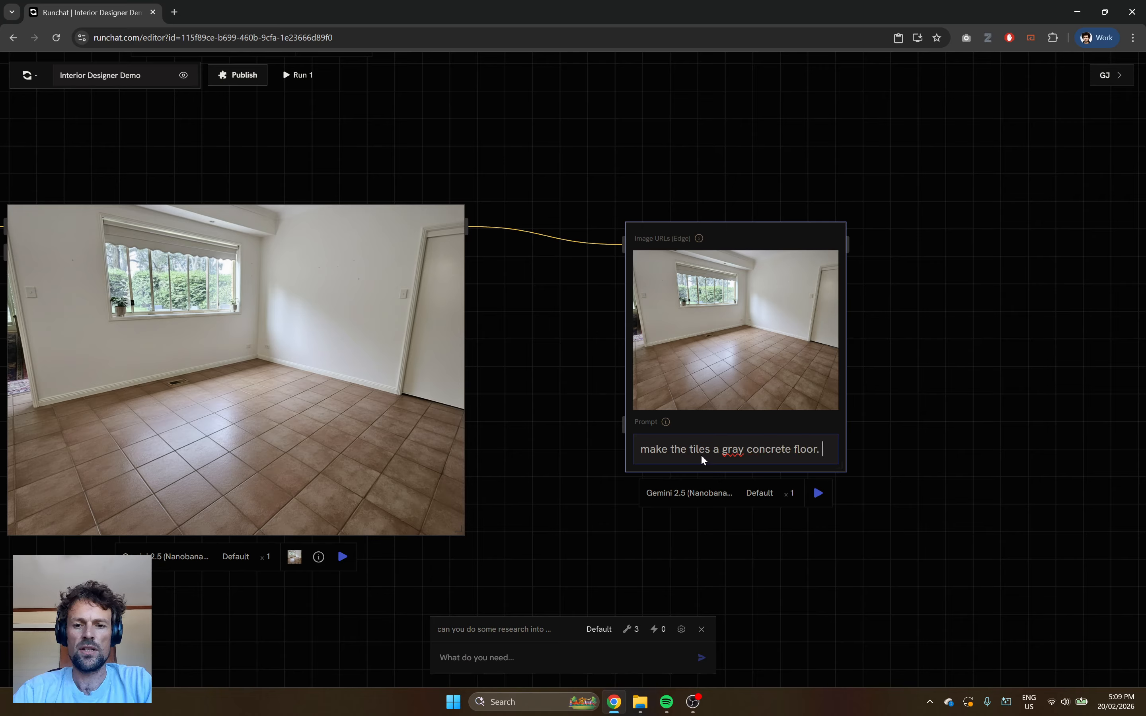
left_click(817, 492)
Align and enlarge the concrete-floor result, and move the timber and green-tile kitchen reference below the tiled empty-room image.
scroll(767, 488, "down", 3)
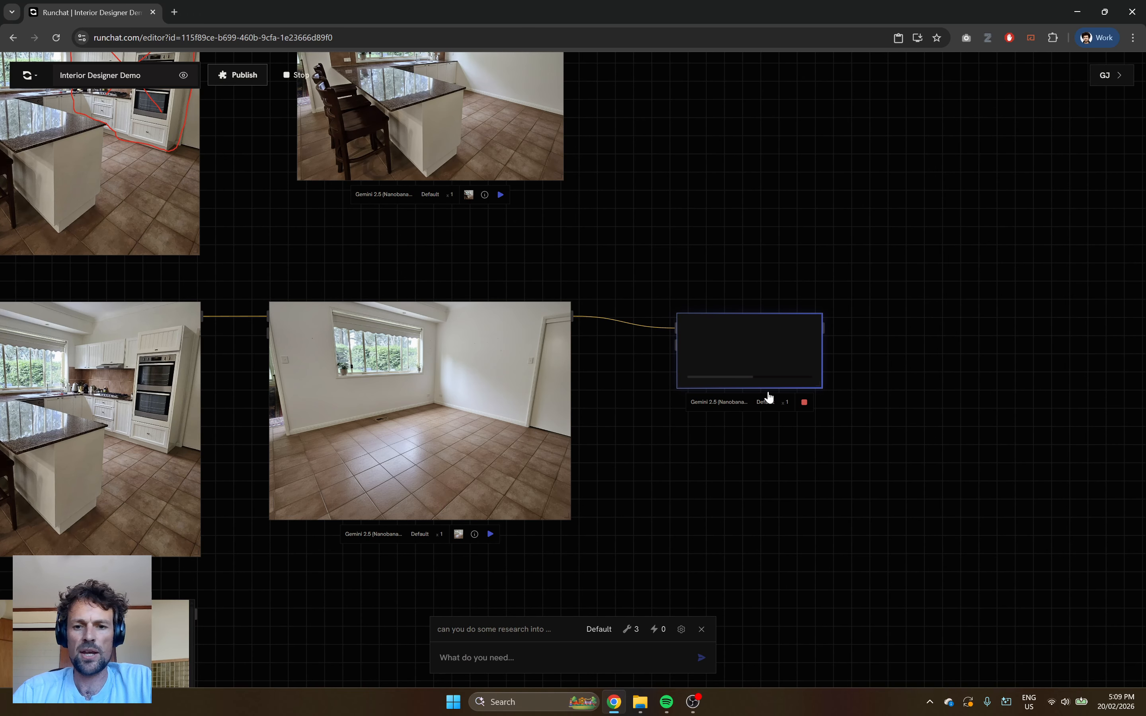
left_click_drag(725, 354, 689, 340)
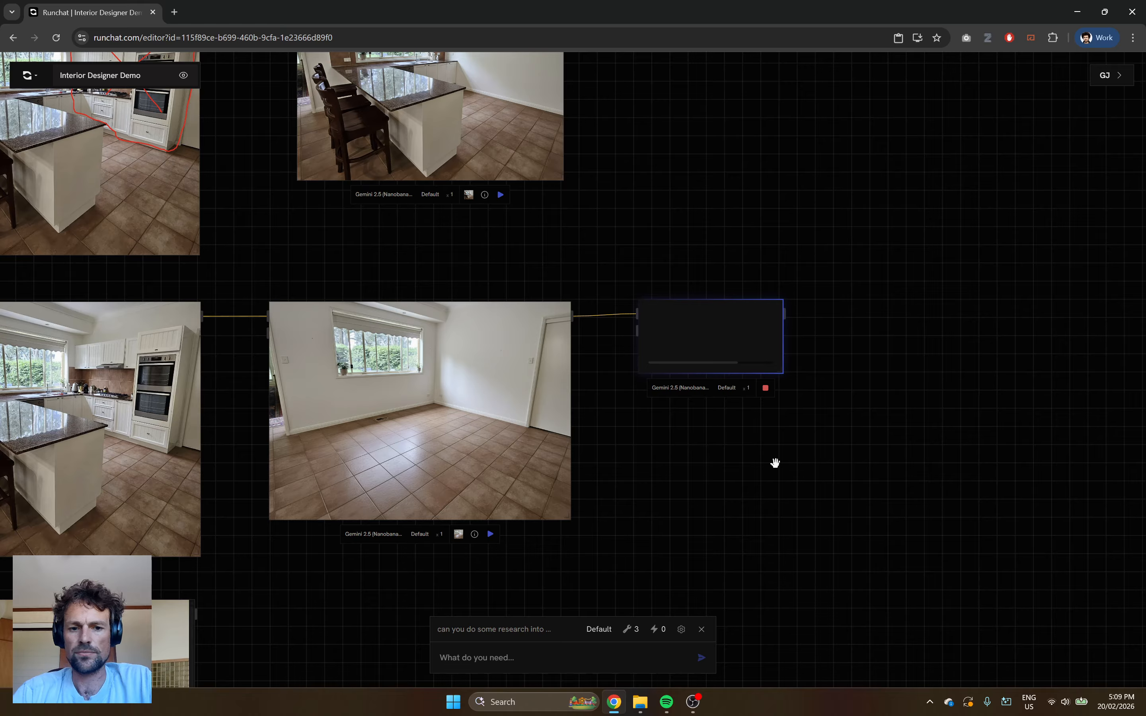
left_click_drag(775, 464, 779, 353)
left_click_drag(157, 520, 540, 476)
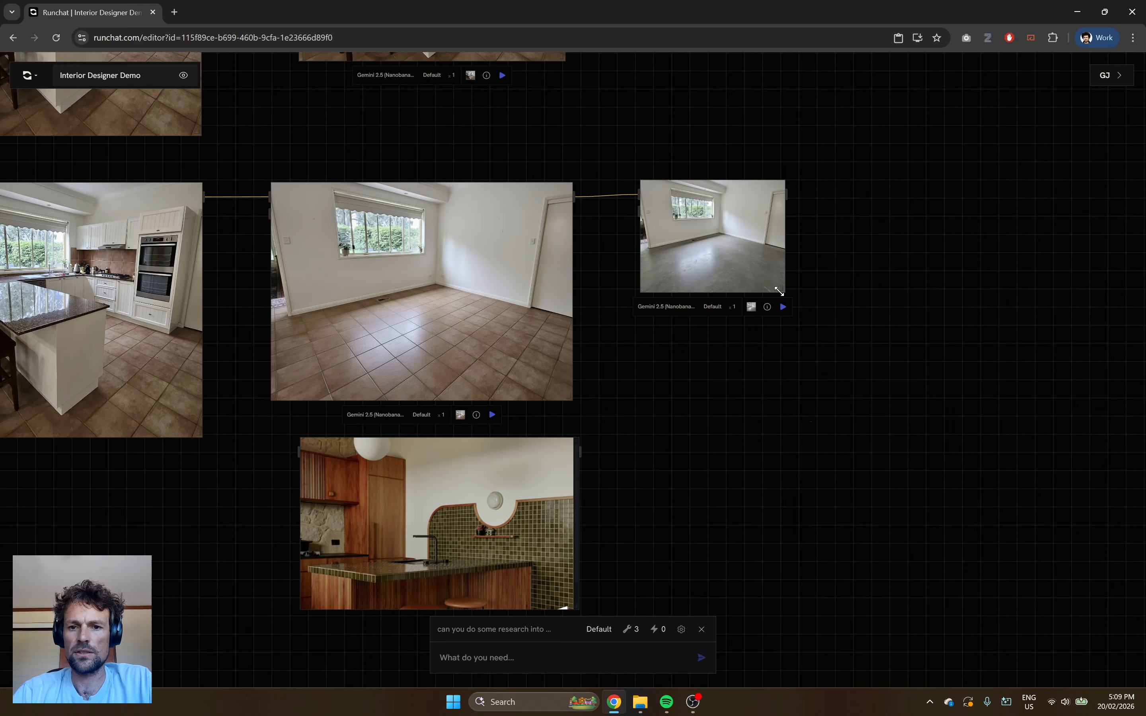
left_click_drag(784, 292, 917, 412)
Move the timber and green-tile kitchen reference directly below the concrete-floor image.
scroll(917, 412, "down", 3)
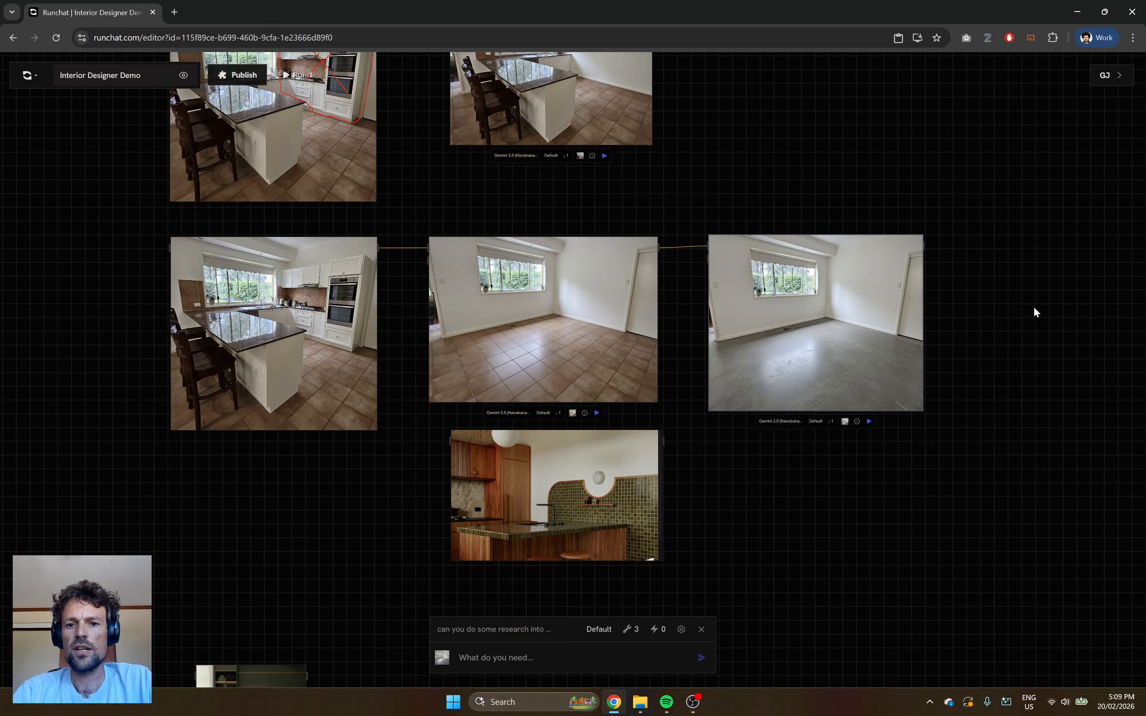
left_click_drag(1033, 312, 577, 251)
left_click_drag(118, 419, 393, 458)
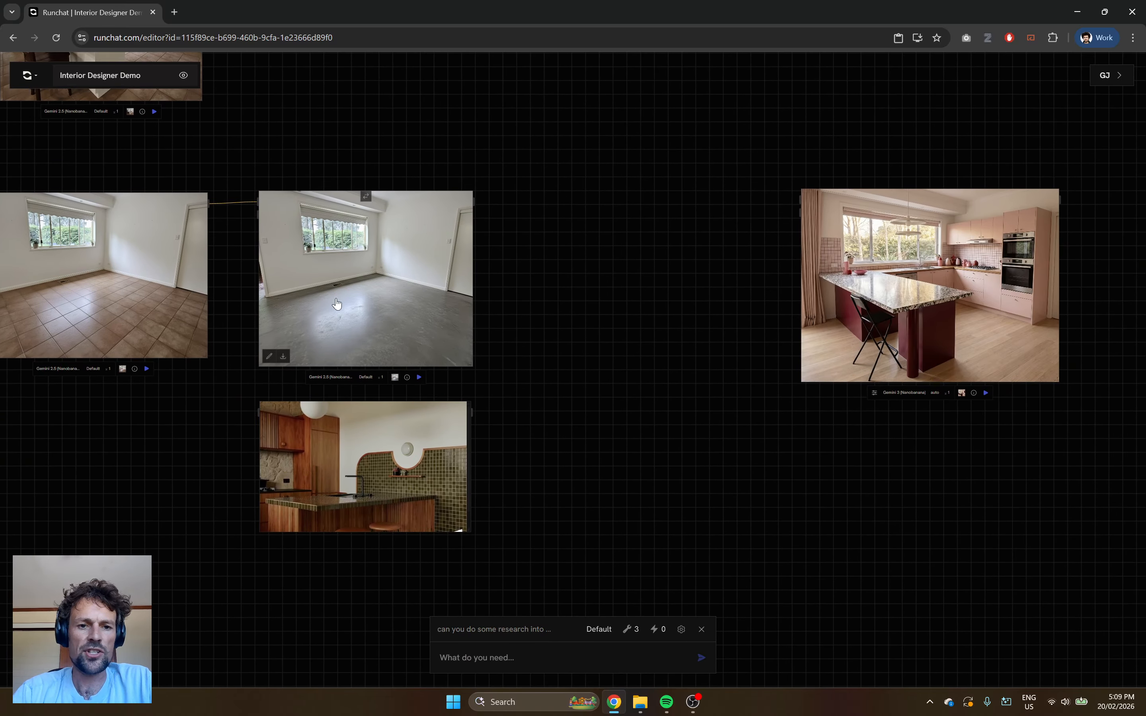
Move the pink kitchen render up, clear of the space beside the concrete-floor image.
scroll(609, 246, "down", 2)
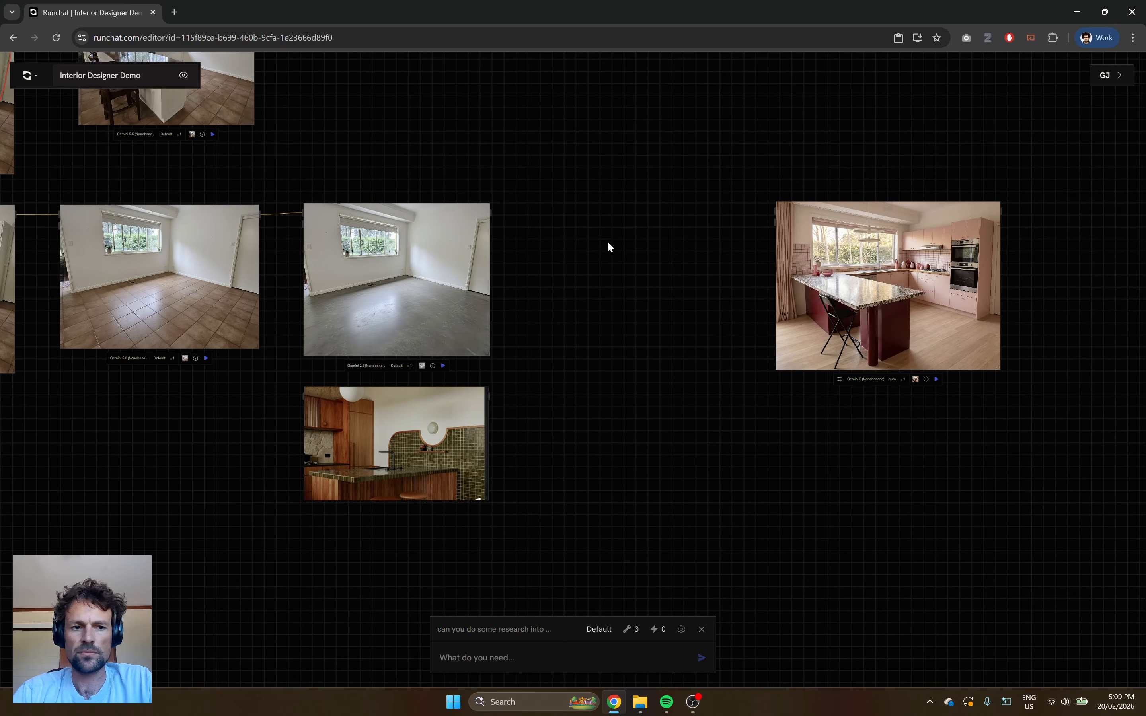
left_click_drag(609, 246, 631, 376)
left_click_drag(959, 435, 958, 155)
scroll(603, 467, "up", 3)
double_click(549, 301)
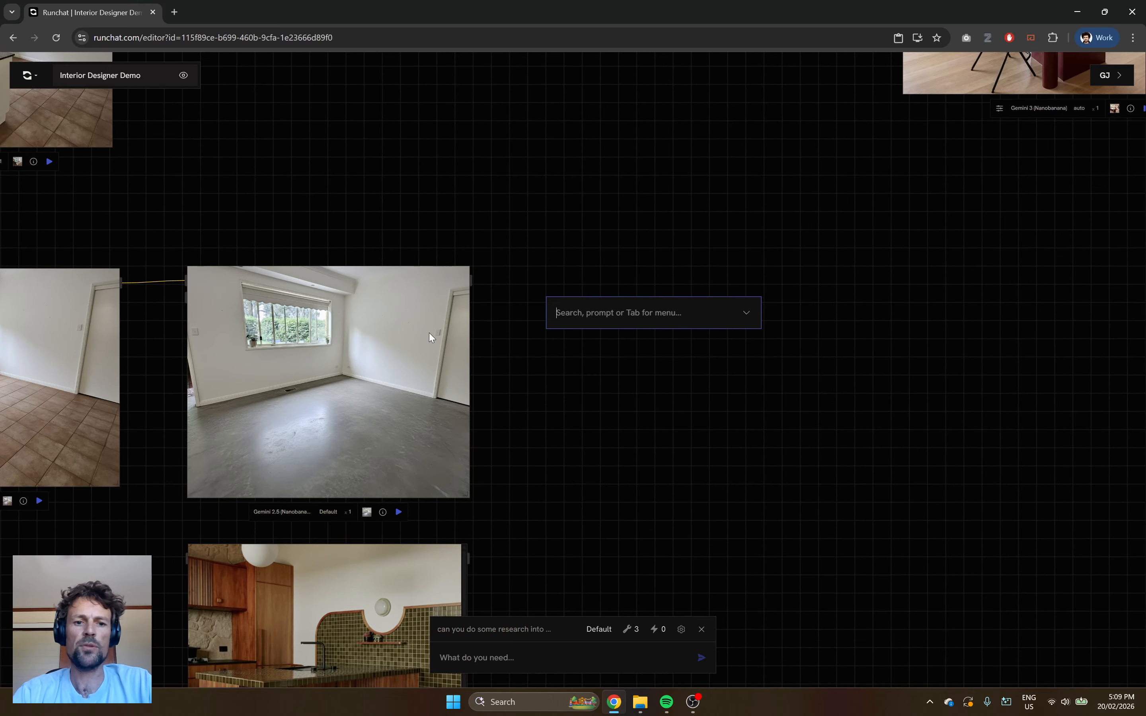
left_click(639, 405)
left_click_drag(616, 446, 663, 294)
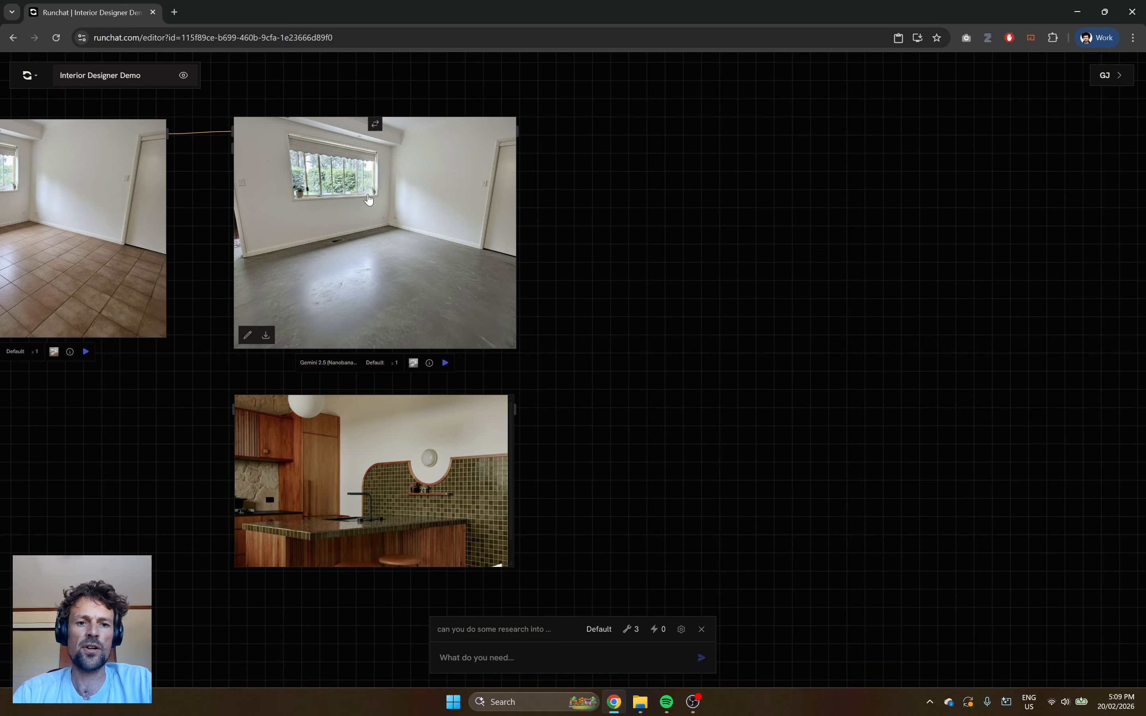
Add a Flux 2 [klein] 4B node beside the concrete-floor image and connect that image as its input.
left_click_drag(722, 224, 617, 258)
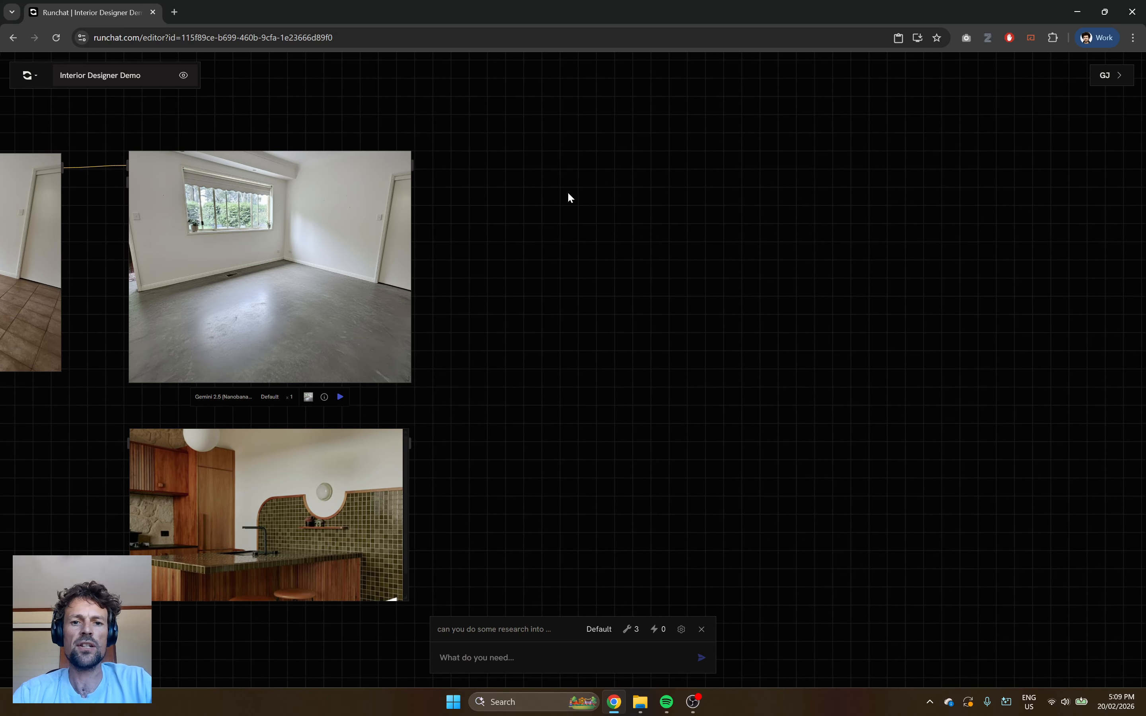
double_click(567, 193)
type("flux")
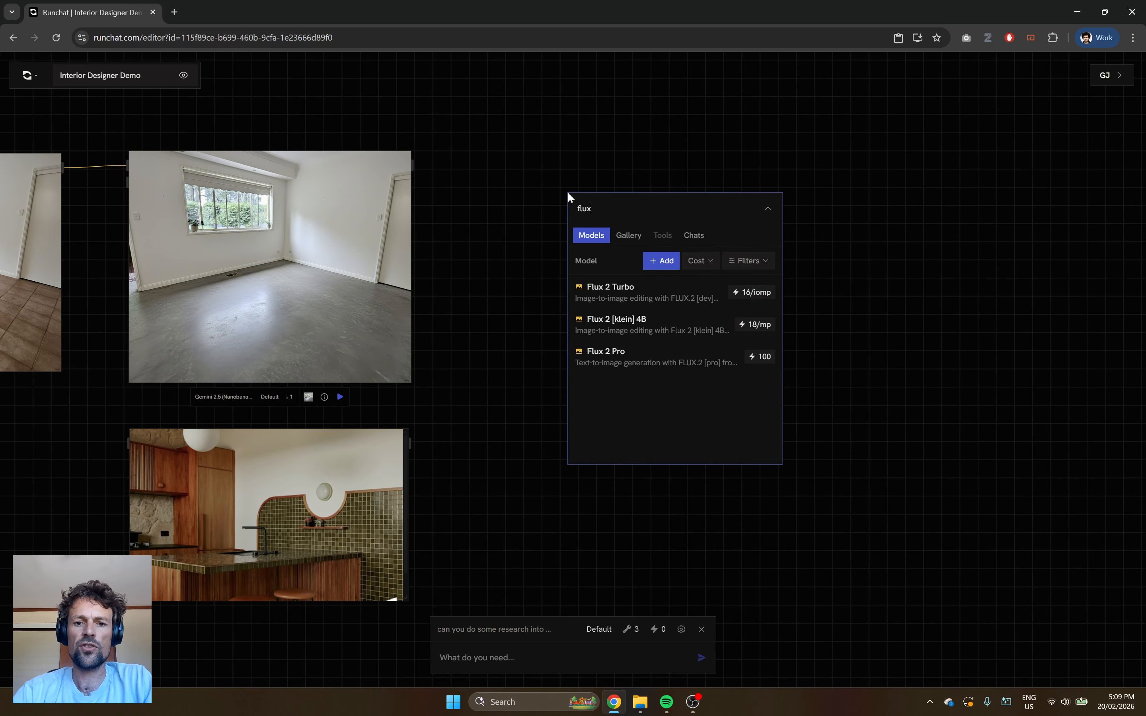
left_click(611, 337)
left_click_drag(412, 166, 567, 207)
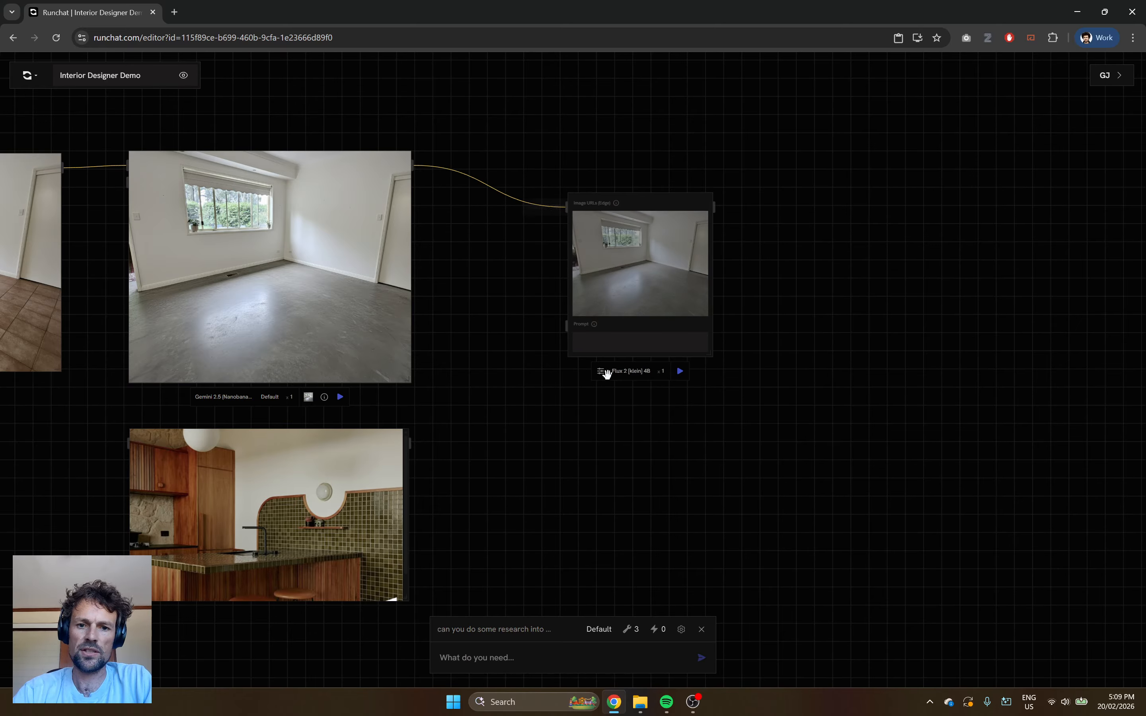
Enter the prompt "make this a black and white cad line drawing" in the Flux node and generate the result.
left_click(587, 346)
type("make this a black and white")
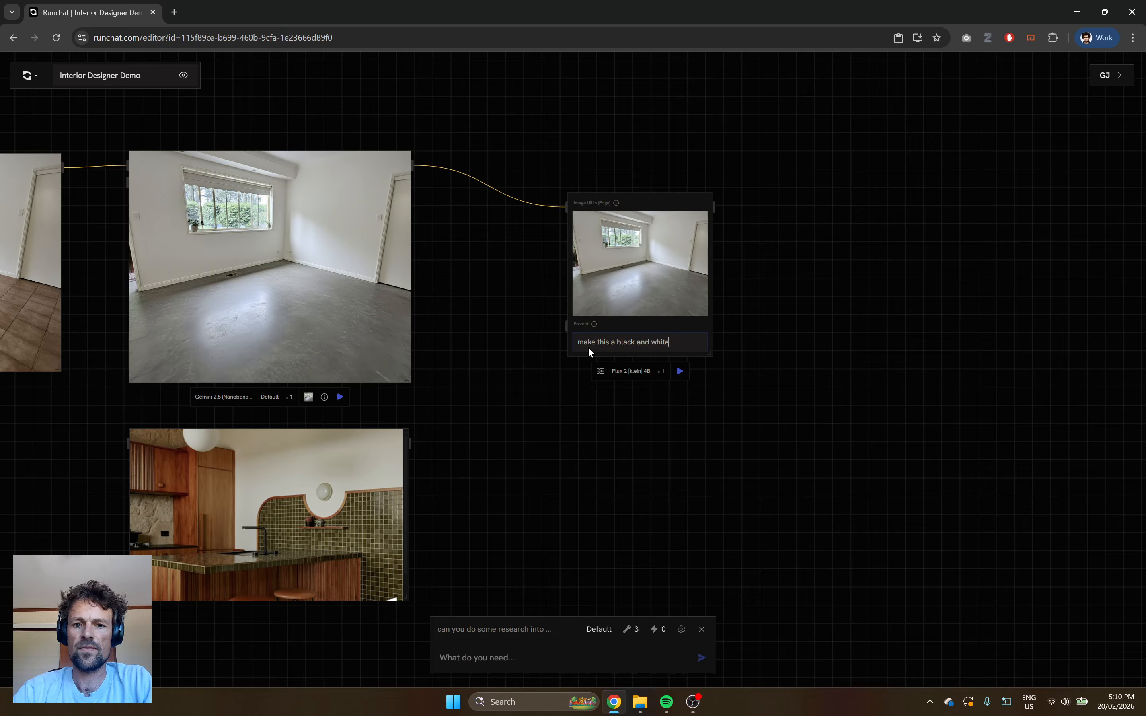
type(" cad line drawing")
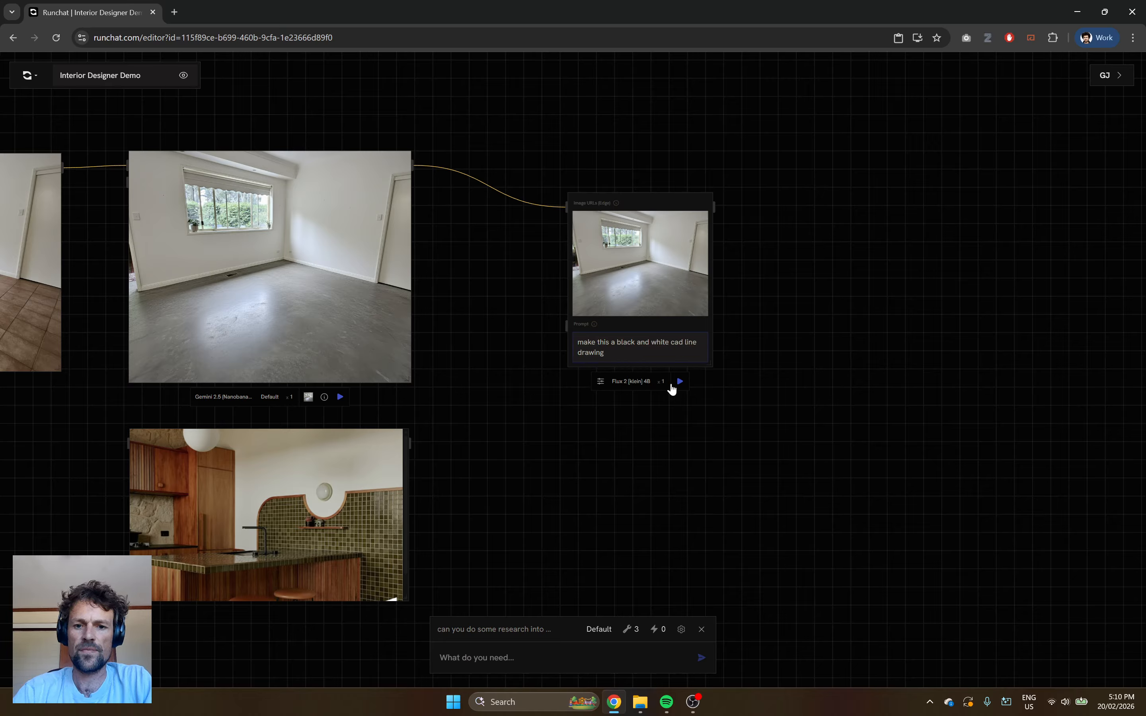
left_click(685, 382)
Move the Flux node level with the concrete-floor image and enlarge it to show the whole line drawing.
left_click_drag(646, 262, 579, 218)
scroll(652, 262, "up", 3)
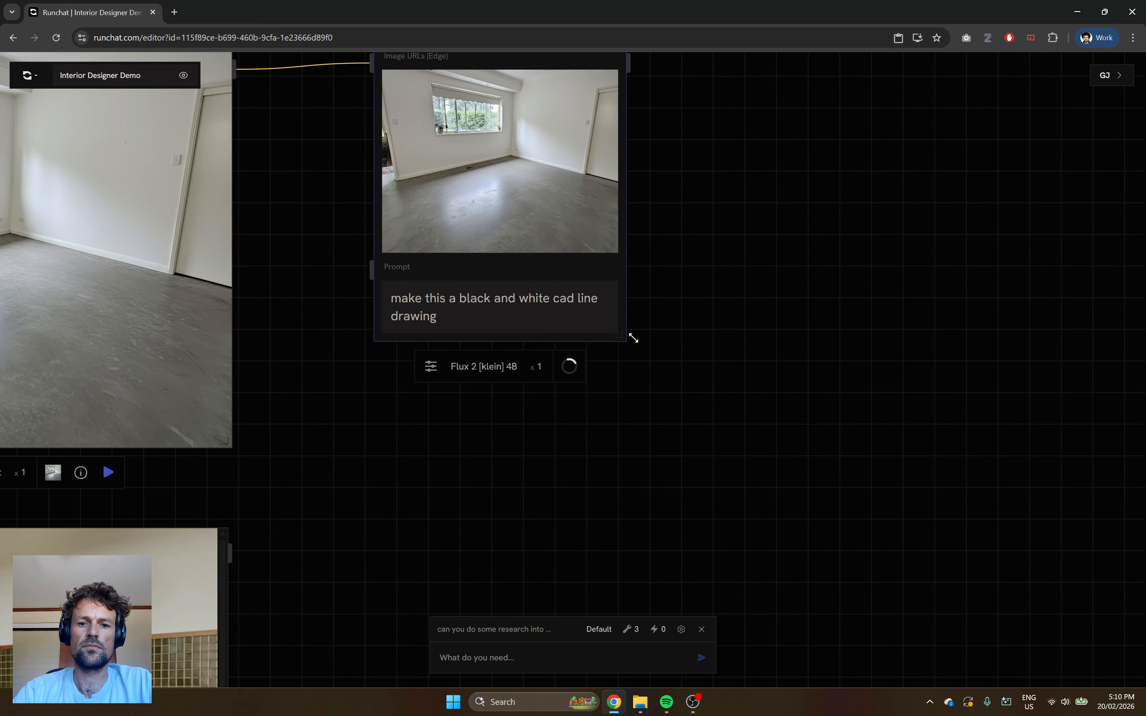
scroll(713, 391, "down", 5)
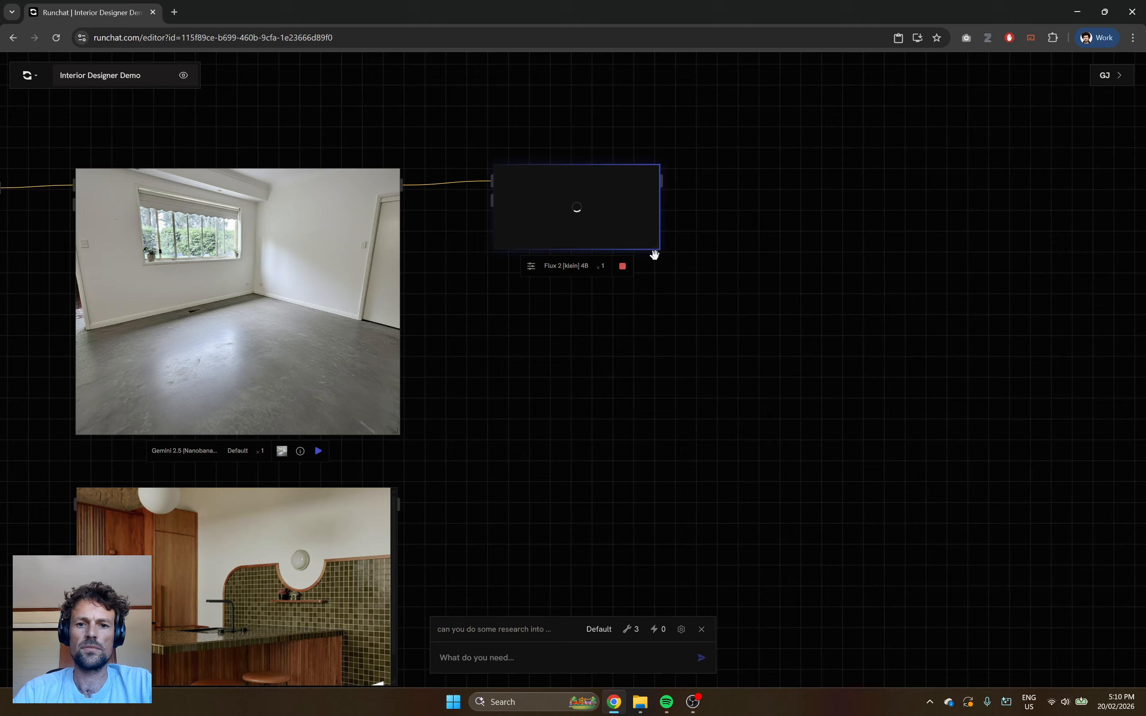
left_click_drag(657, 247, 781, 440)
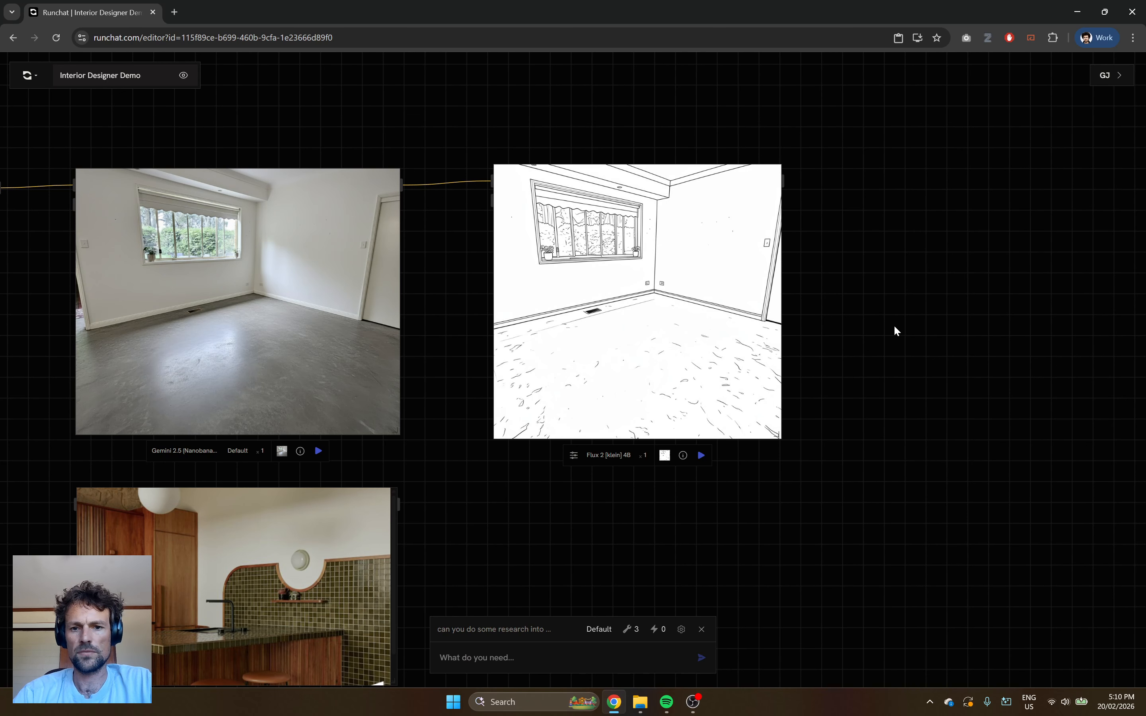
mouse_move(777, 442)
left_mouse_down()
mouse_move(936, 449)
mouse_move(892, 469)
left_mouse_up()
scroll(905, 271, "down", 3)
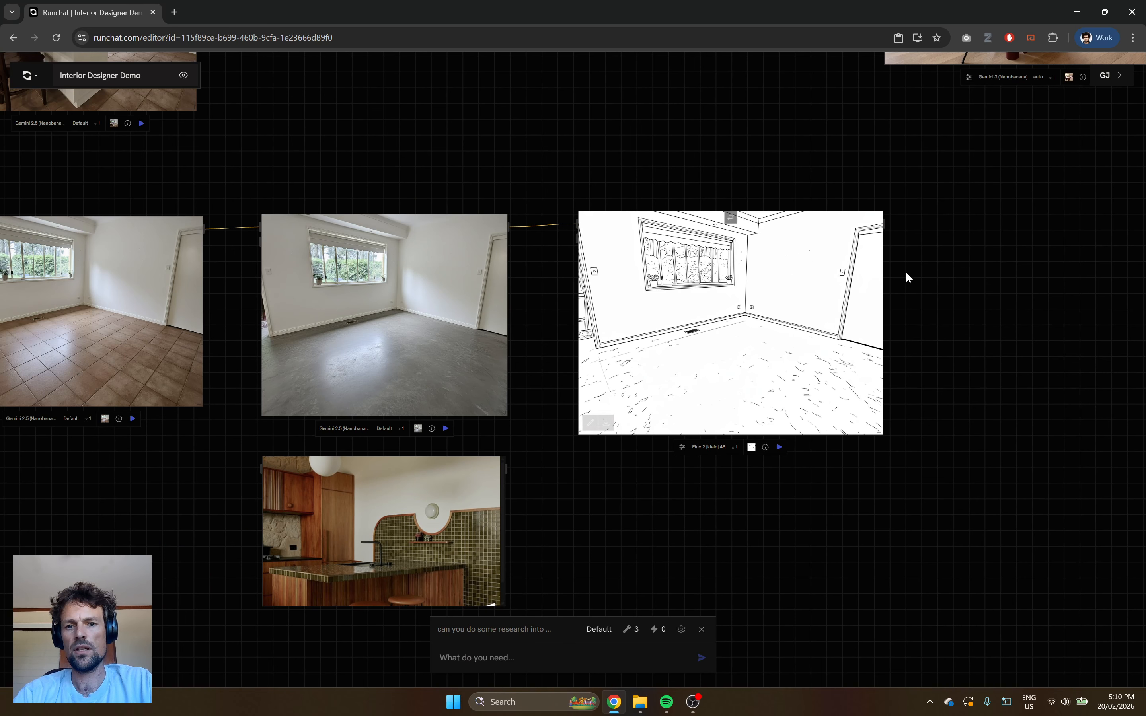
scroll(936, 298, "up", 3)
scroll(948, 326, "down", 5)
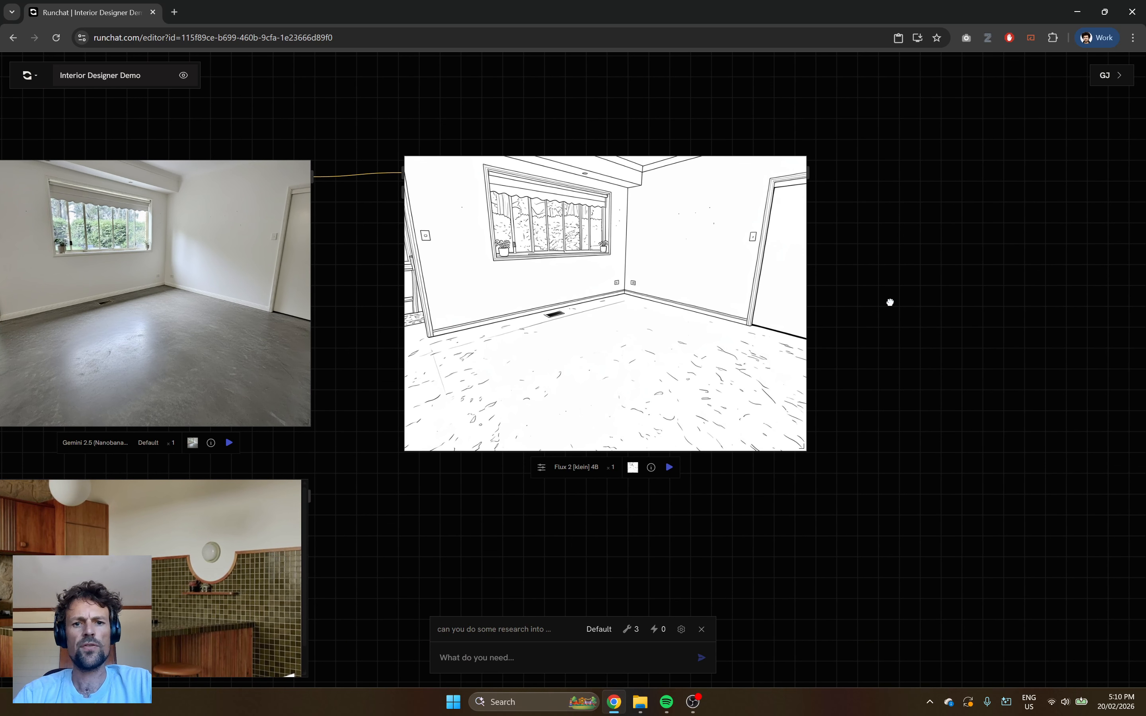
Move the timber and green-tile kitchen reference directly below the line drawing.
left_click_drag(237, 420, 536, 437)
scroll(856, 389, "up", 2)
scroll(625, 426, "down", 1)
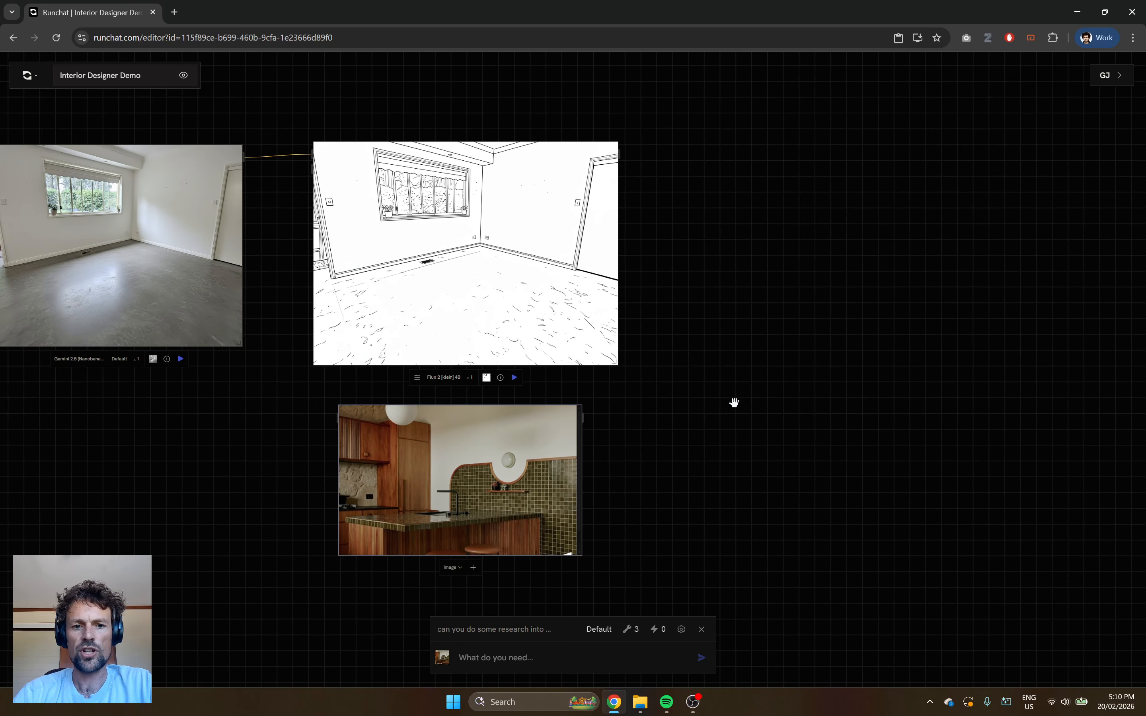
left_click_drag(732, 401, 588, 421)
left_click_drag(406, 467, 454, 465)
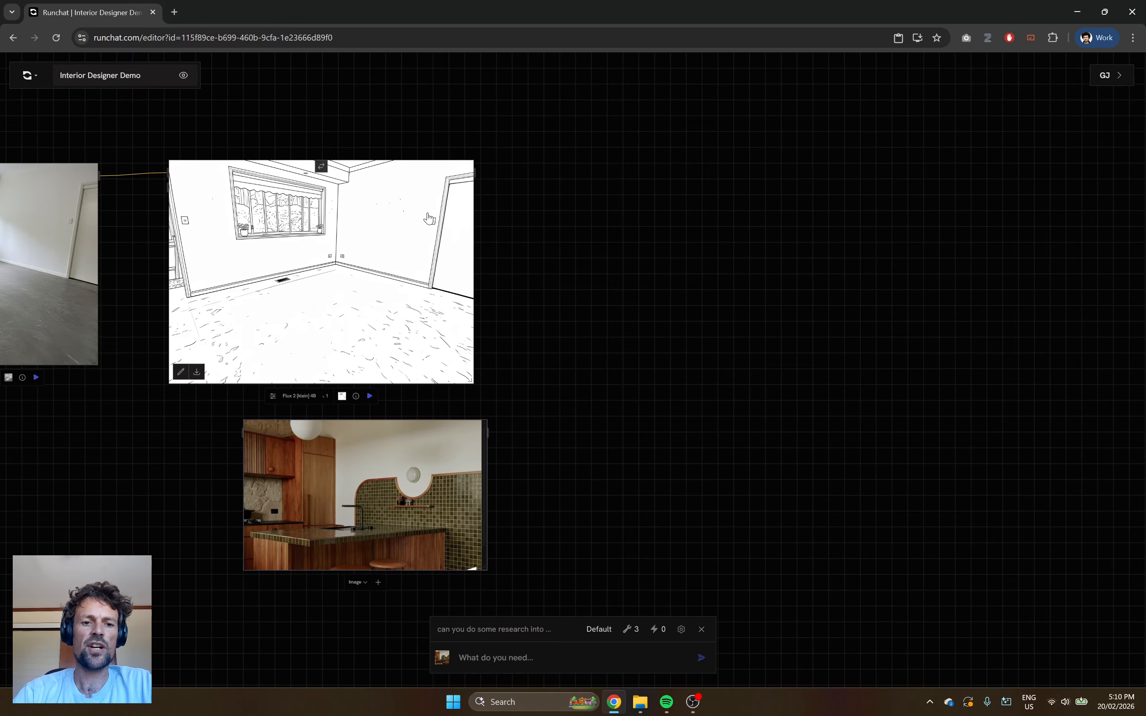
Add a Gemini 3 (Nanobanana) node and connect the timber kitchen reference first and the line drawing second as its image inputs.
double_click(605, 256)
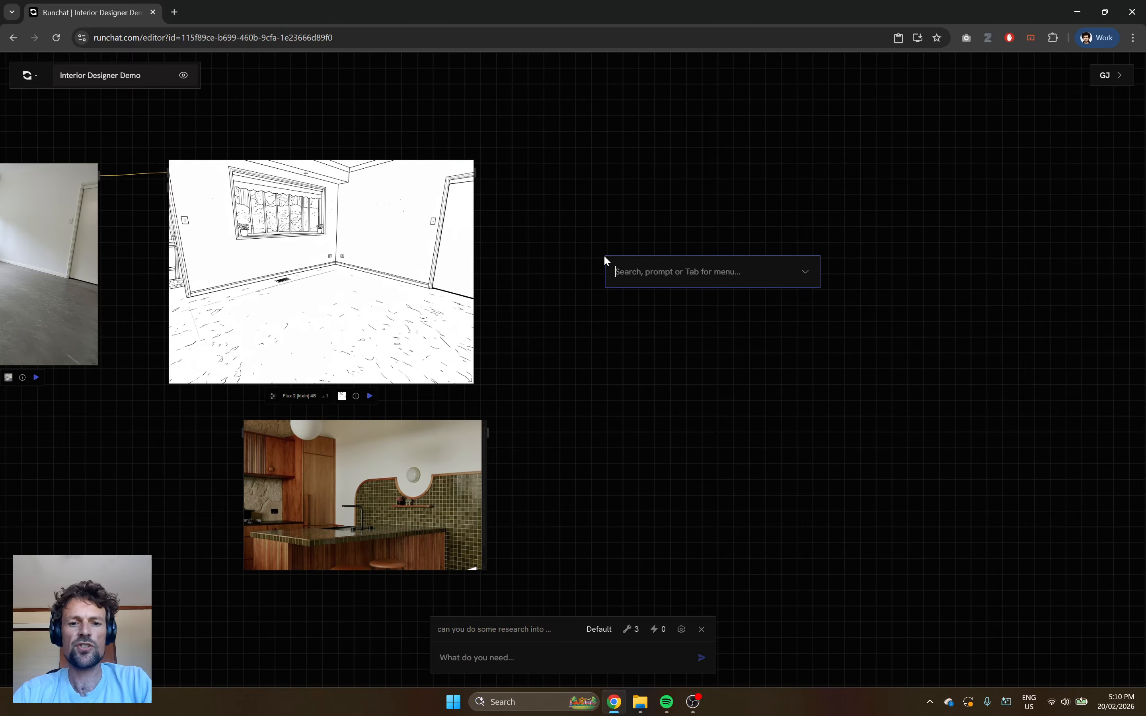
type("gemini")
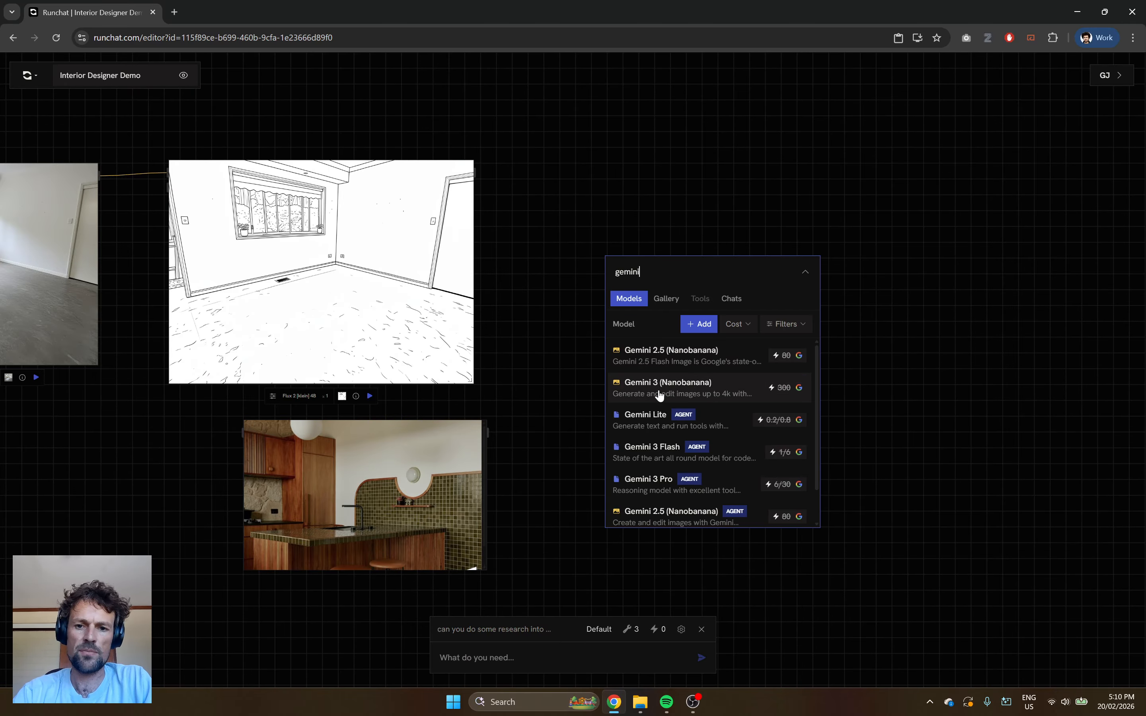
left_click(662, 390)
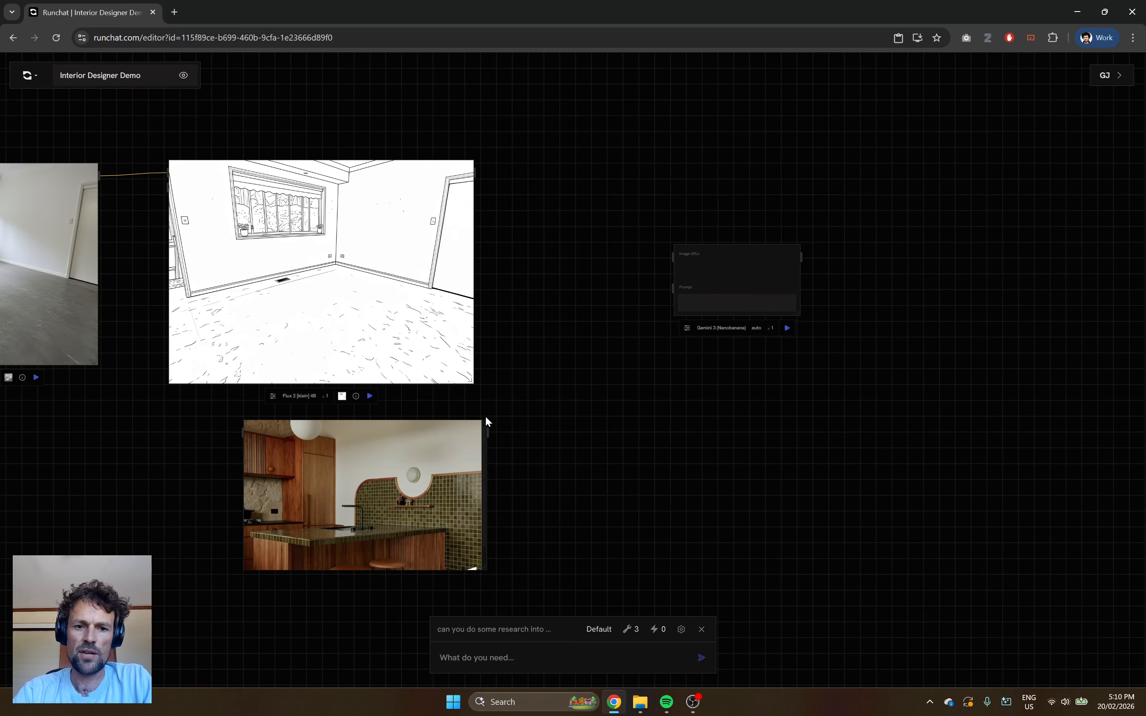
left_click_drag(494, 429, 660, 256)
mouse_move(477, 169)
left_mouse_down()
mouse_move(675, 237)
mouse_move(673, 256)
left_mouse_up()
Paste the prepared "You are an expert interior designer" kitchen redesign prompt into the Gemini 3 node and widen the node to fit the full text.
scroll(717, 342, "up", 1)
scroll(715, 341, "up", 1)
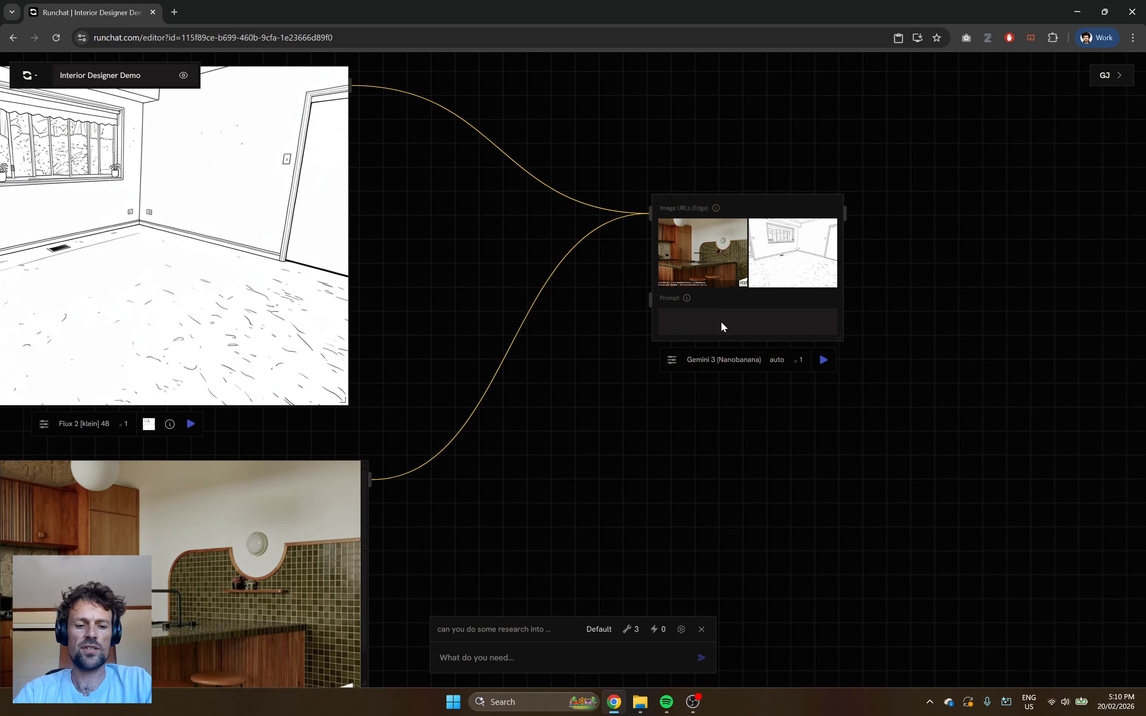
left_click(721, 326)
key("ctrl+v")
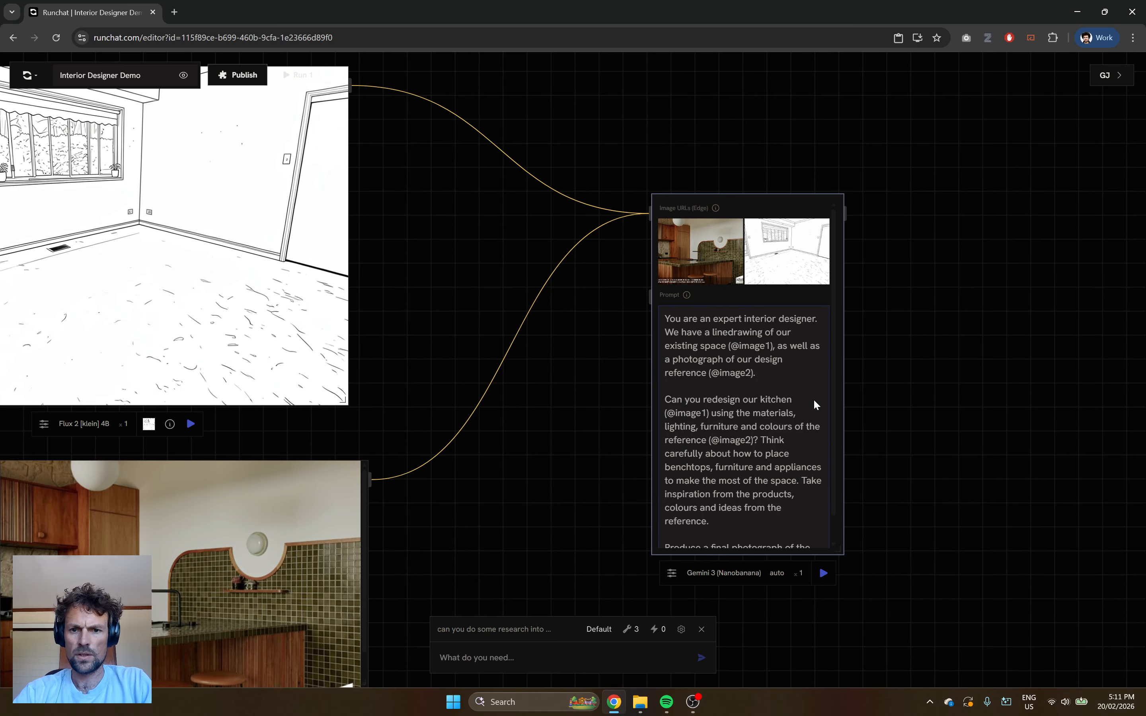
left_click_drag(842, 550, 936, 520)
left_click_drag(1002, 527, 1018, 528)
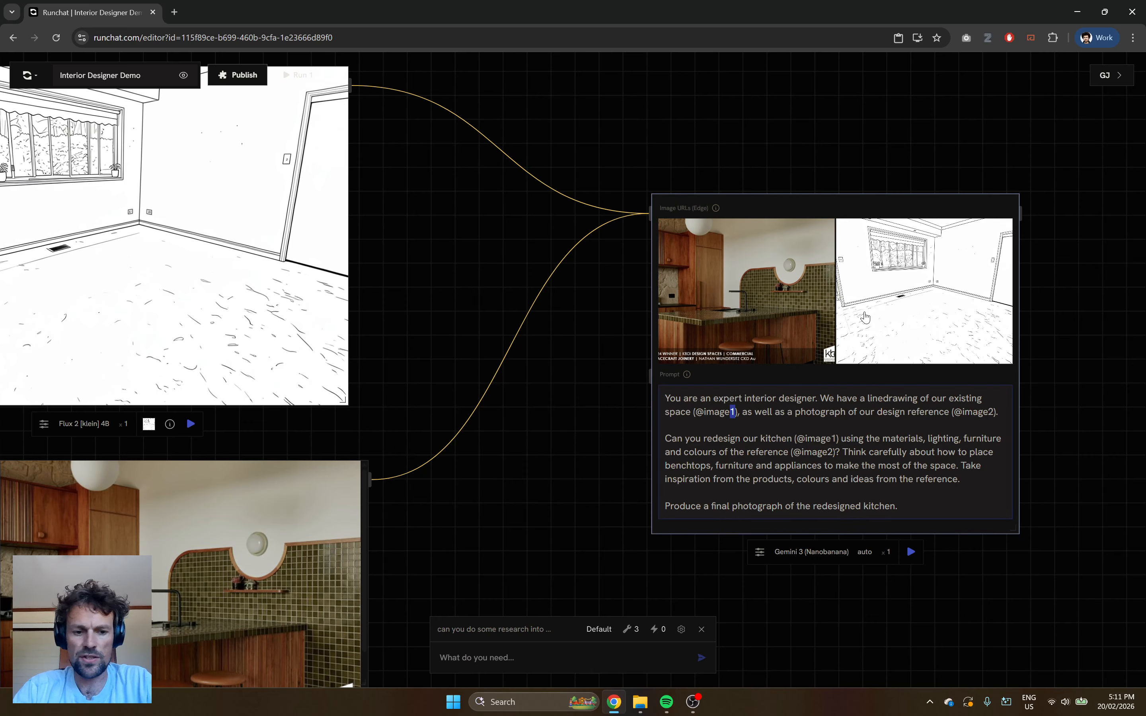
key("BackSpace")
type("2")
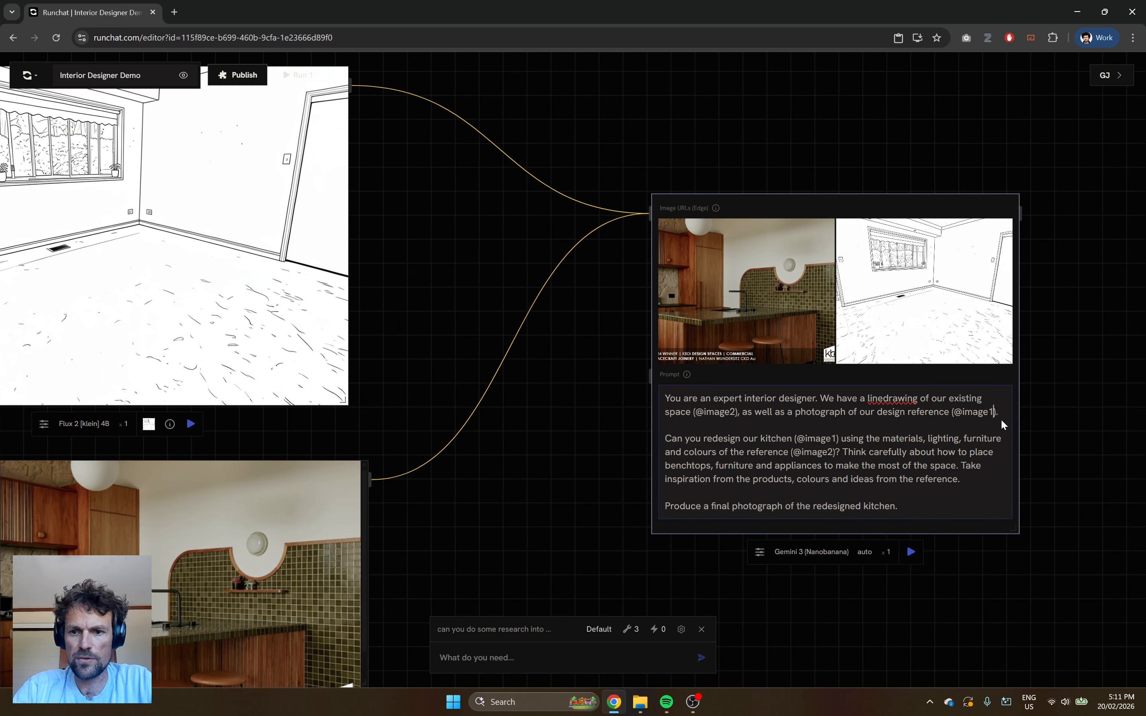
double_click(733, 412)
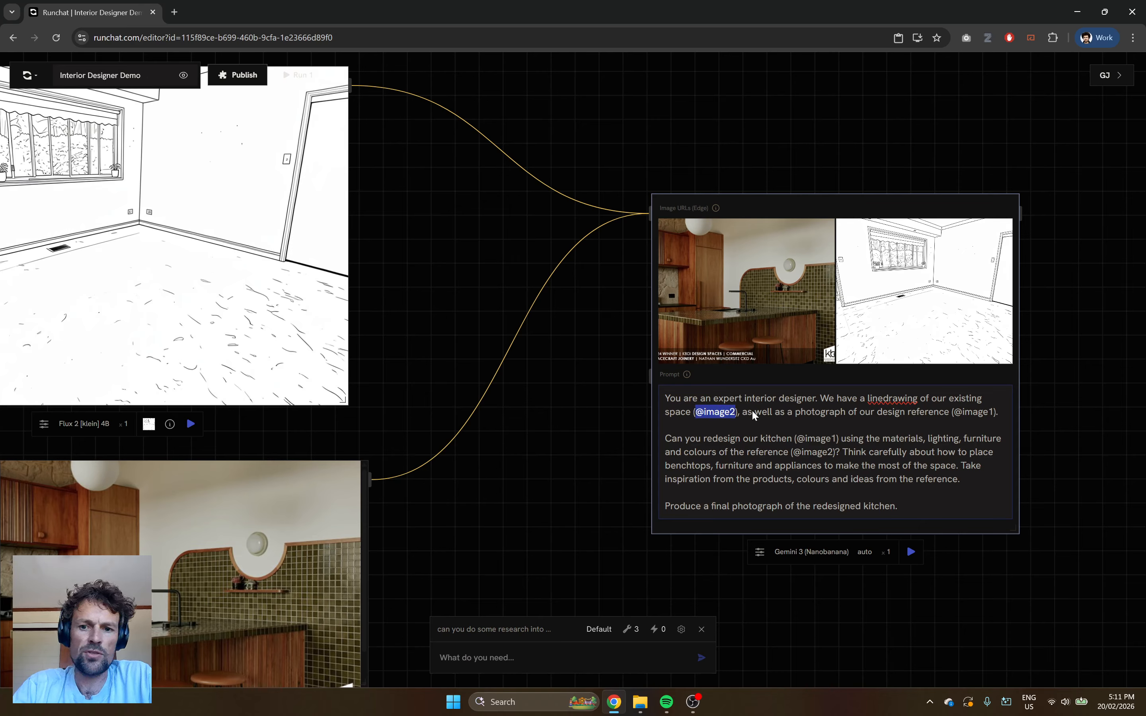
left_click(774, 412)
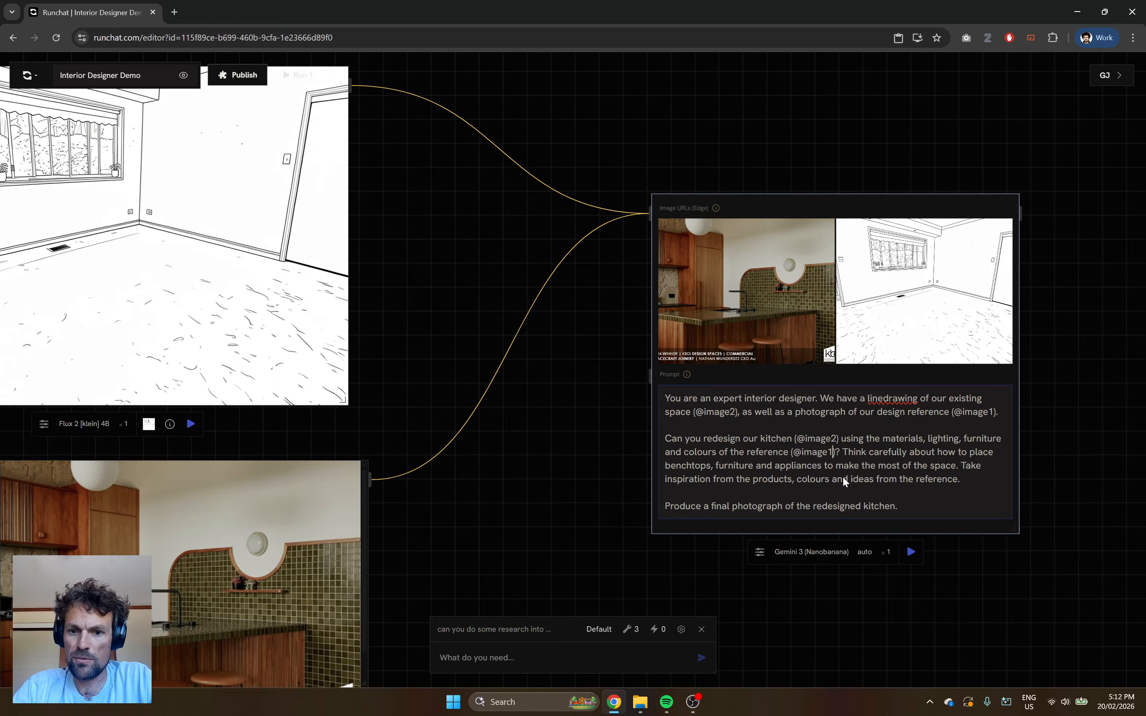
left_click(905, 468)
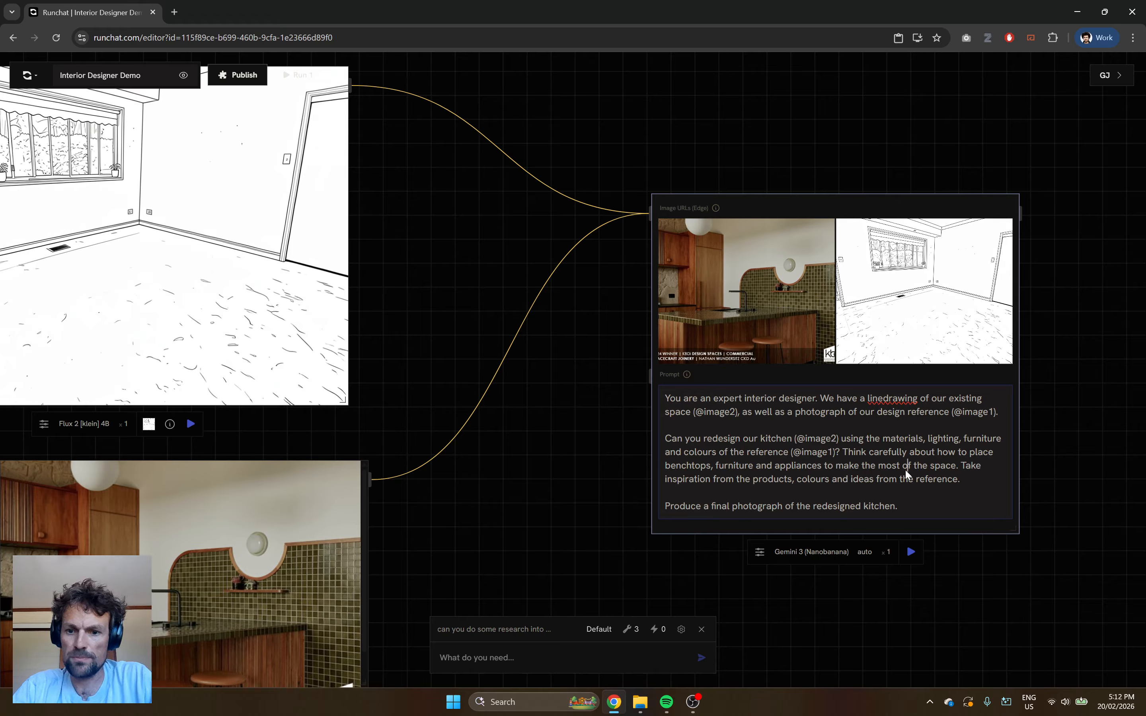
left_click(911, 555)
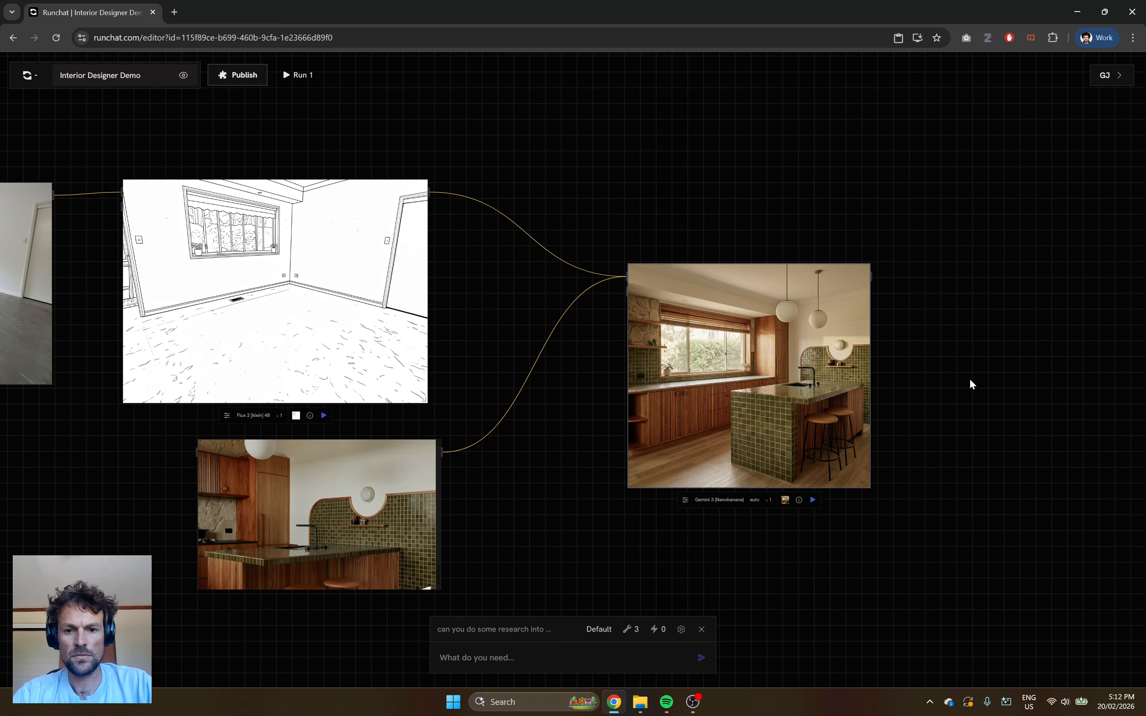
Move the redesigned kitchen render up closer to the line drawing and enlarge it to show the full image.
scroll(969, 378, "up", 3)
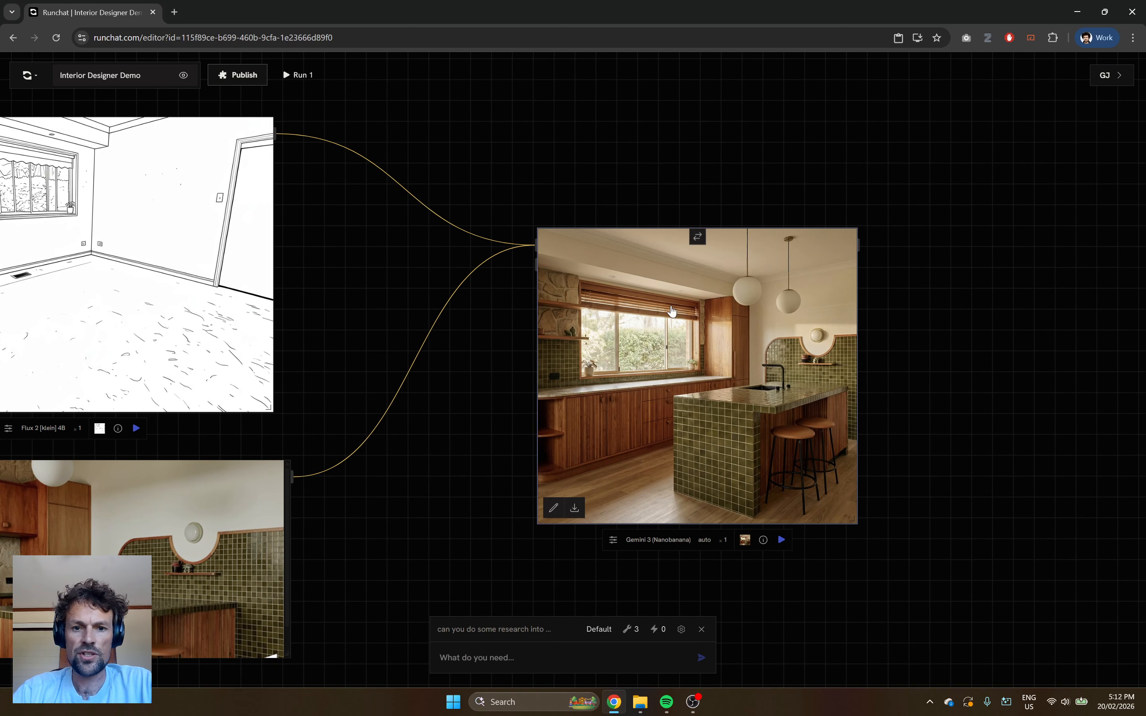
left_click_drag(648, 312, 556, 227)
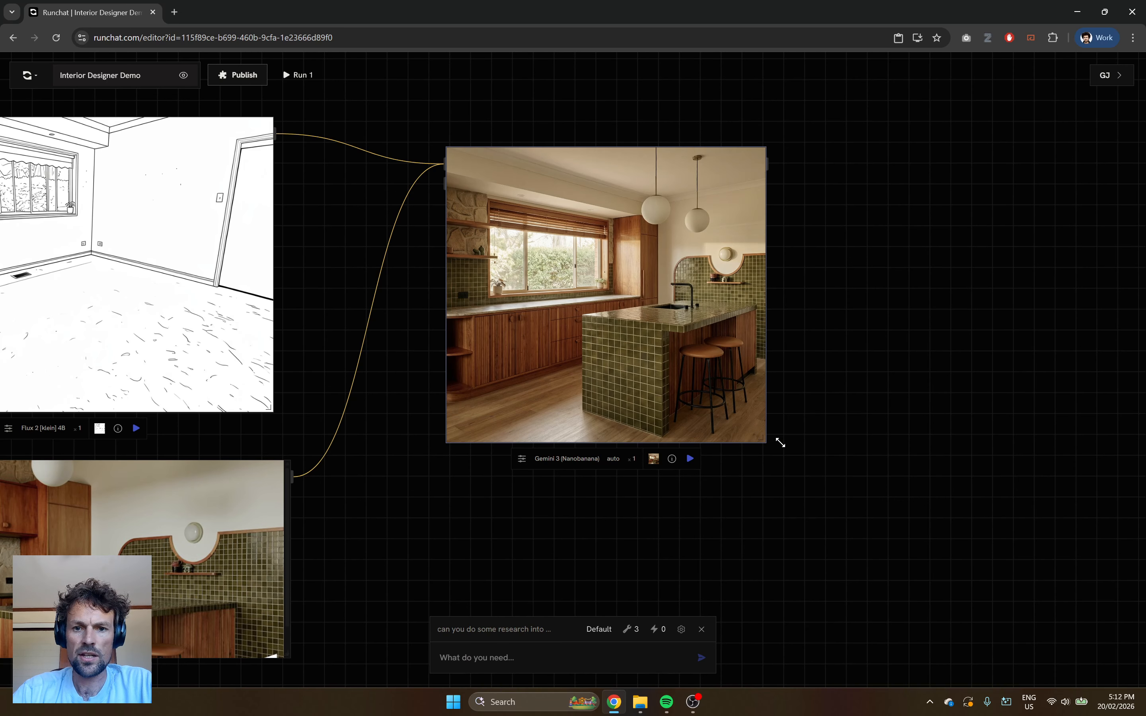
left_click_drag(776, 442, 995, 525)
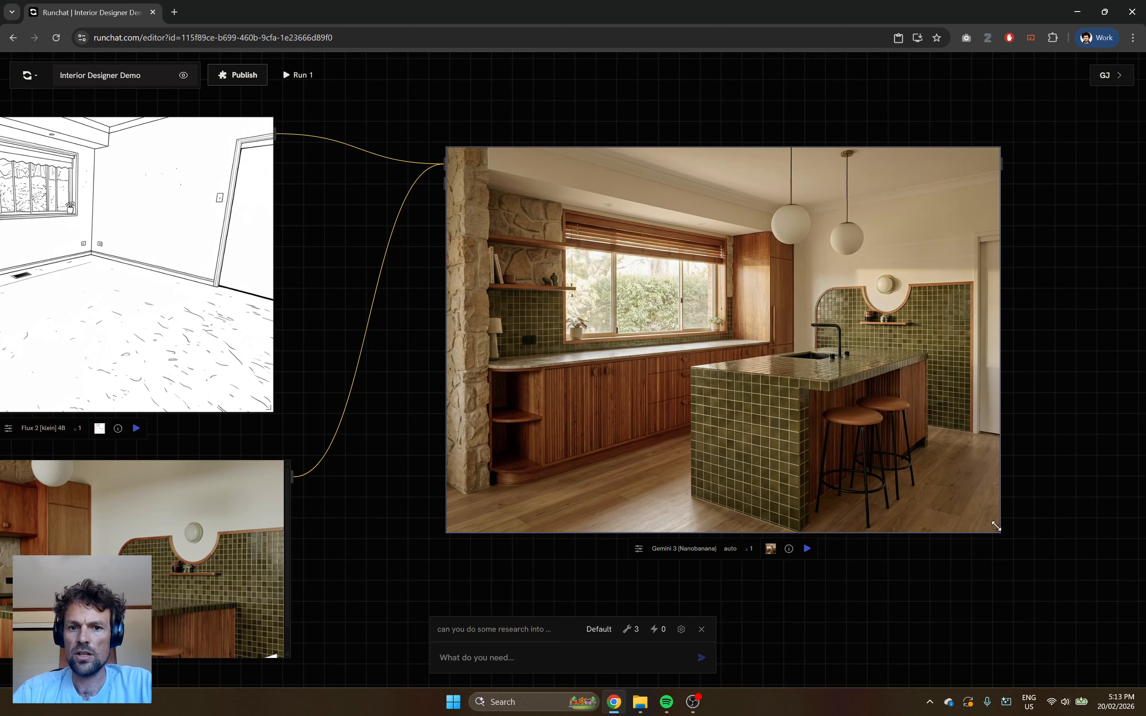
scroll(939, 412, "down", 4)
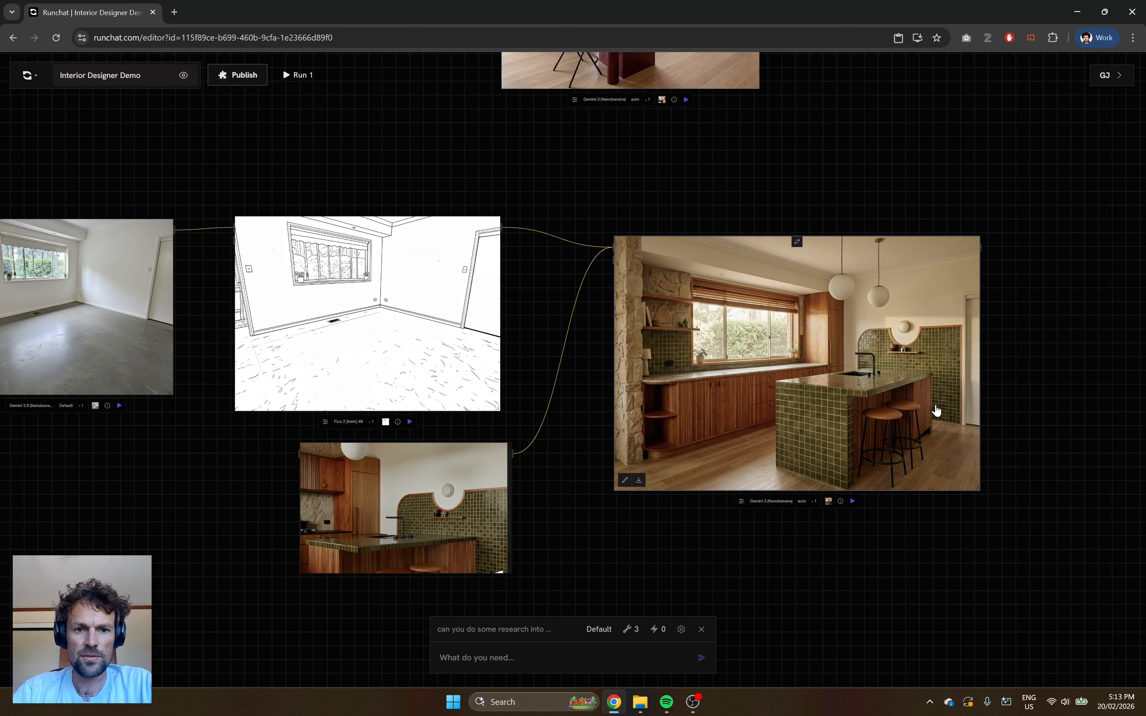
scroll(870, 331, "up", 2)
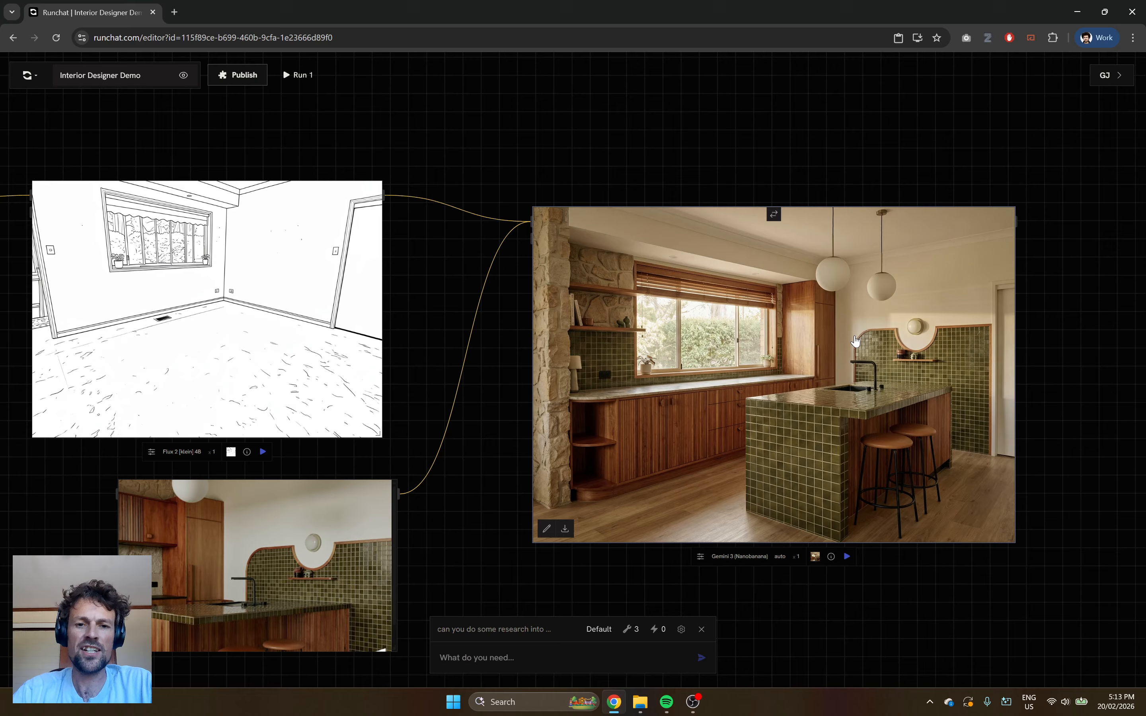
left_click_drag(759, 329, 722, 313)
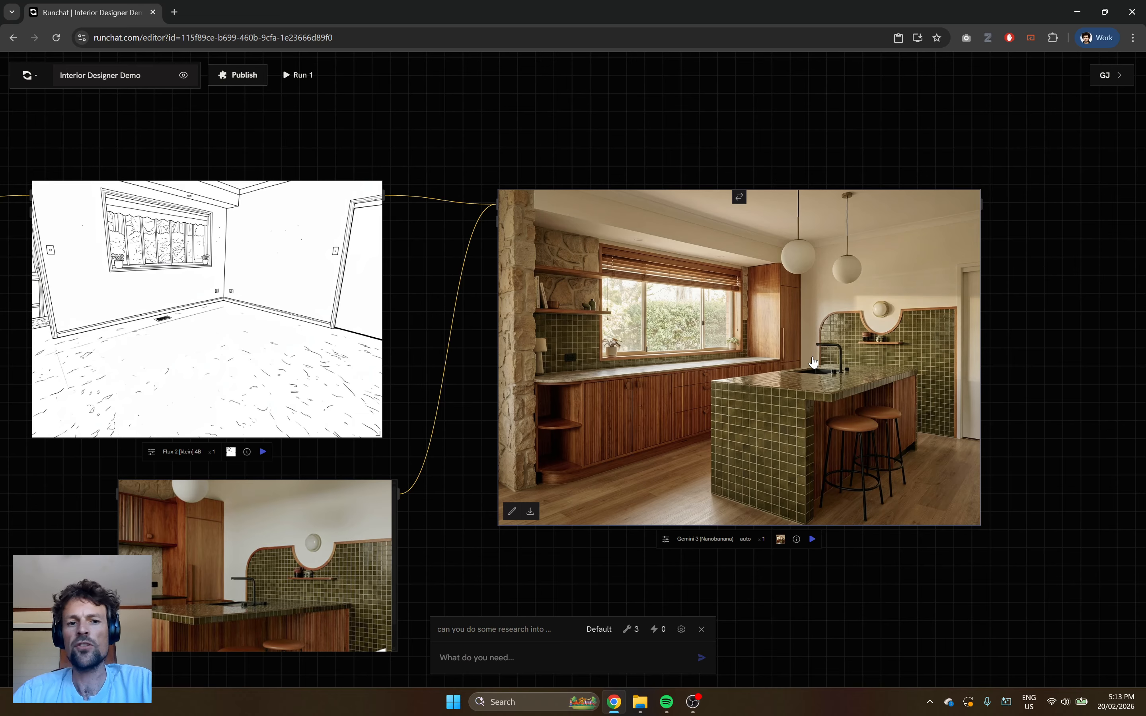
scroll(812, 362, "down", 5)
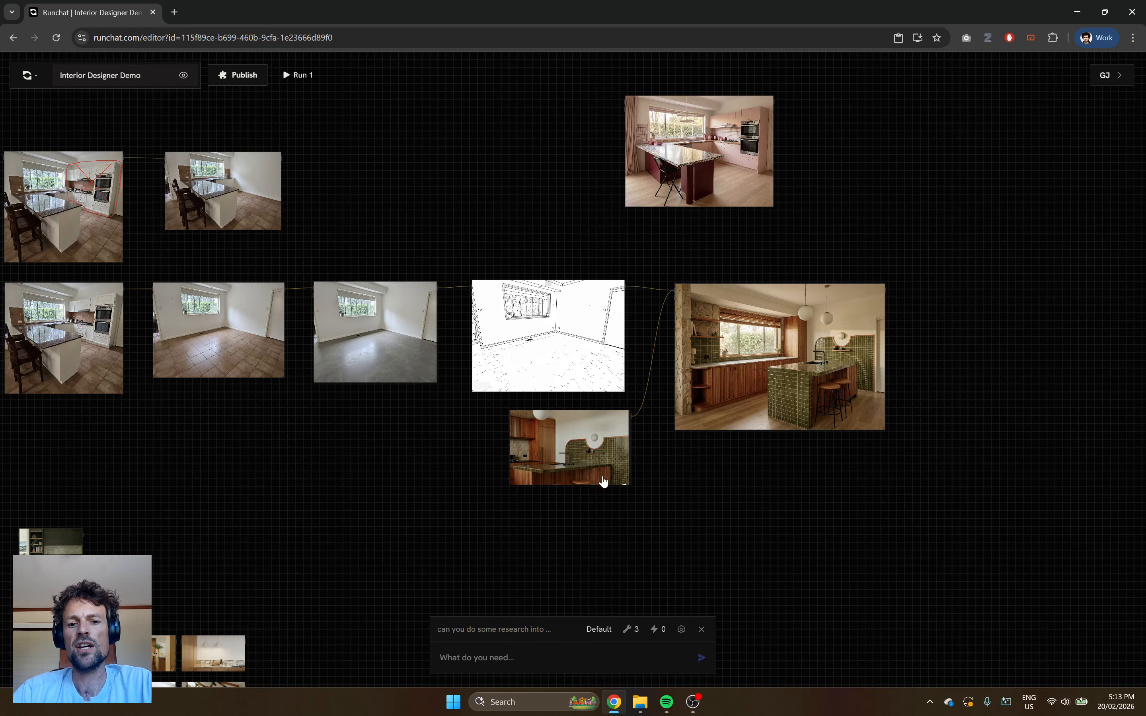
scroll(610, 473, "up", 3)
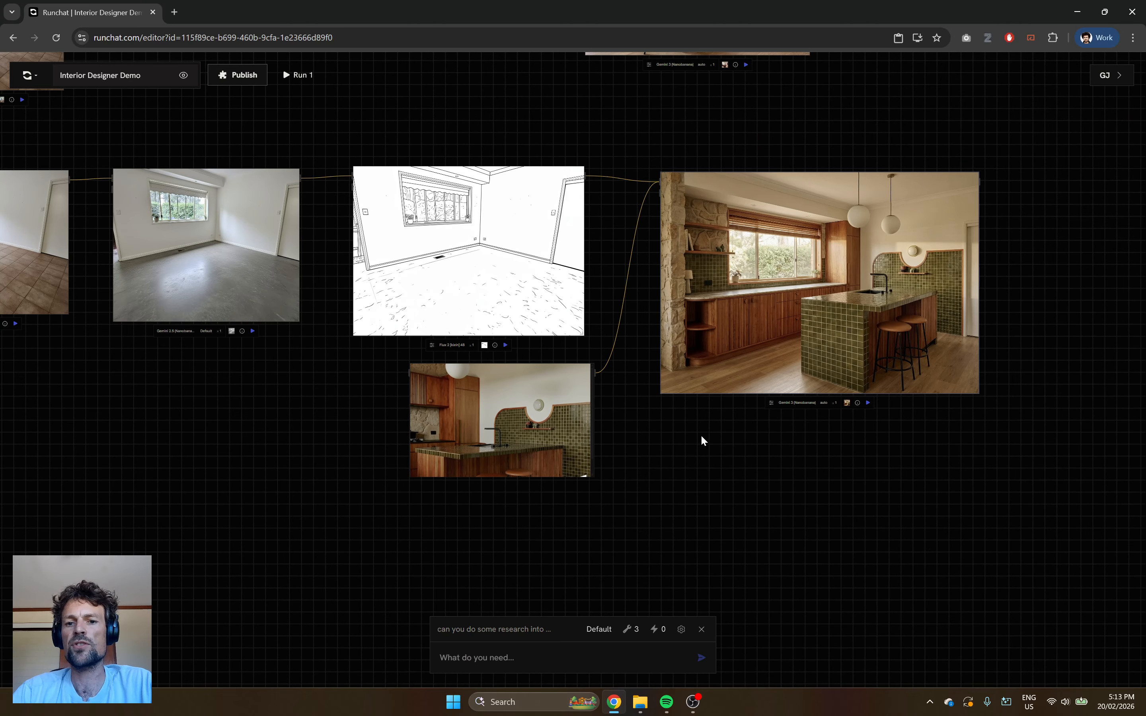